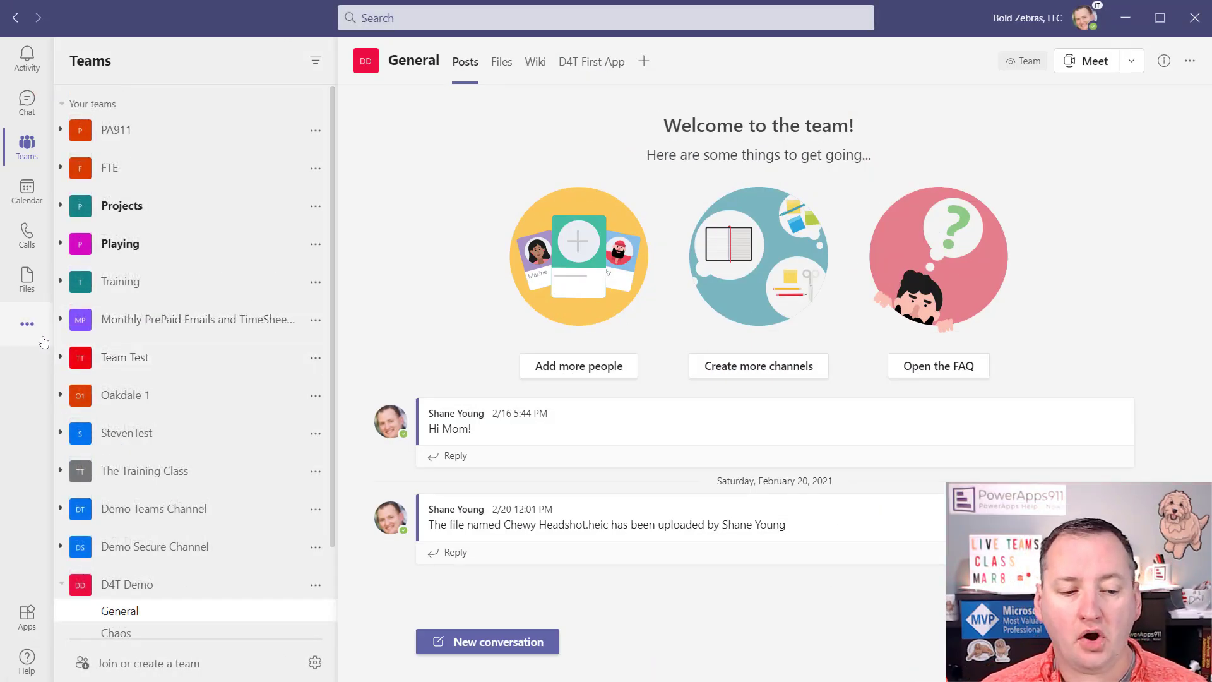
- Open Power Apps from the Teams app list in its own separate window
left_click(27, 325)
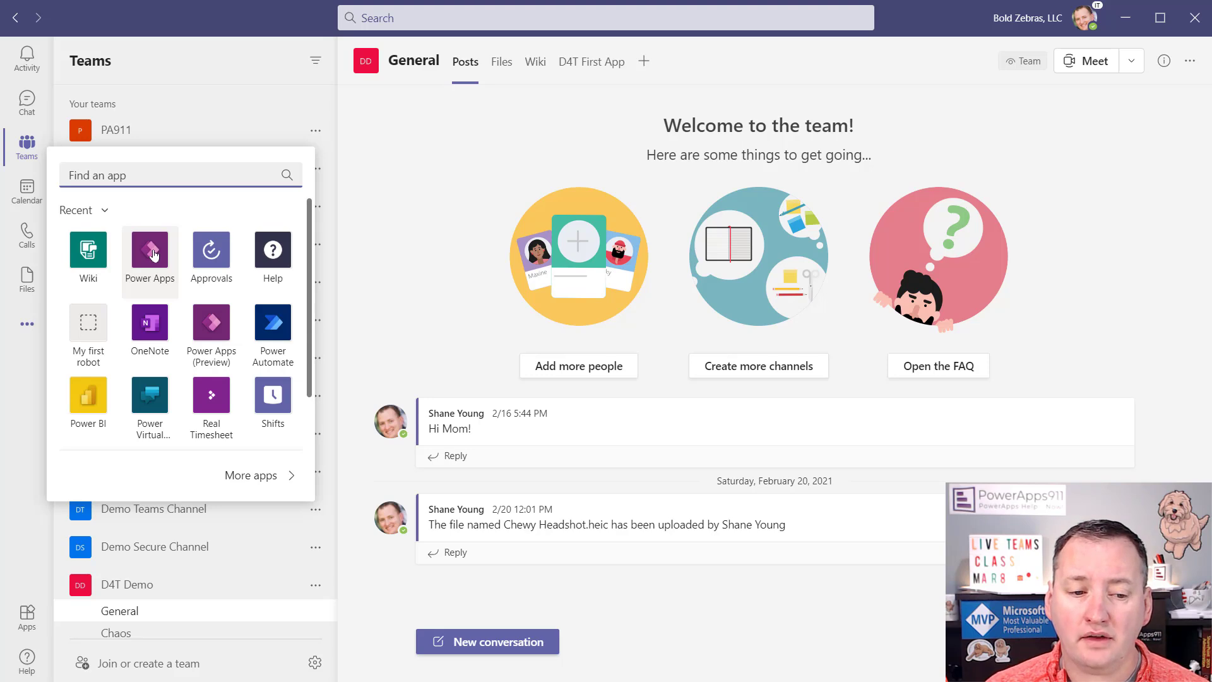
right_click(152, 254)
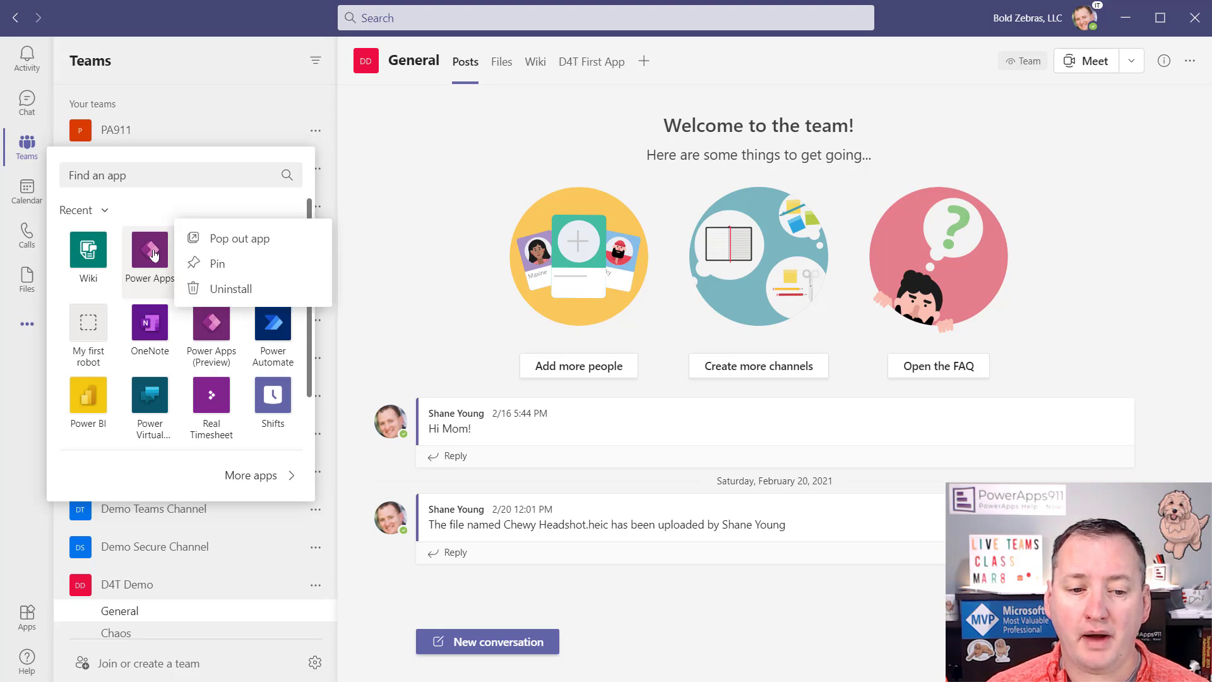
left_click(238, 241)
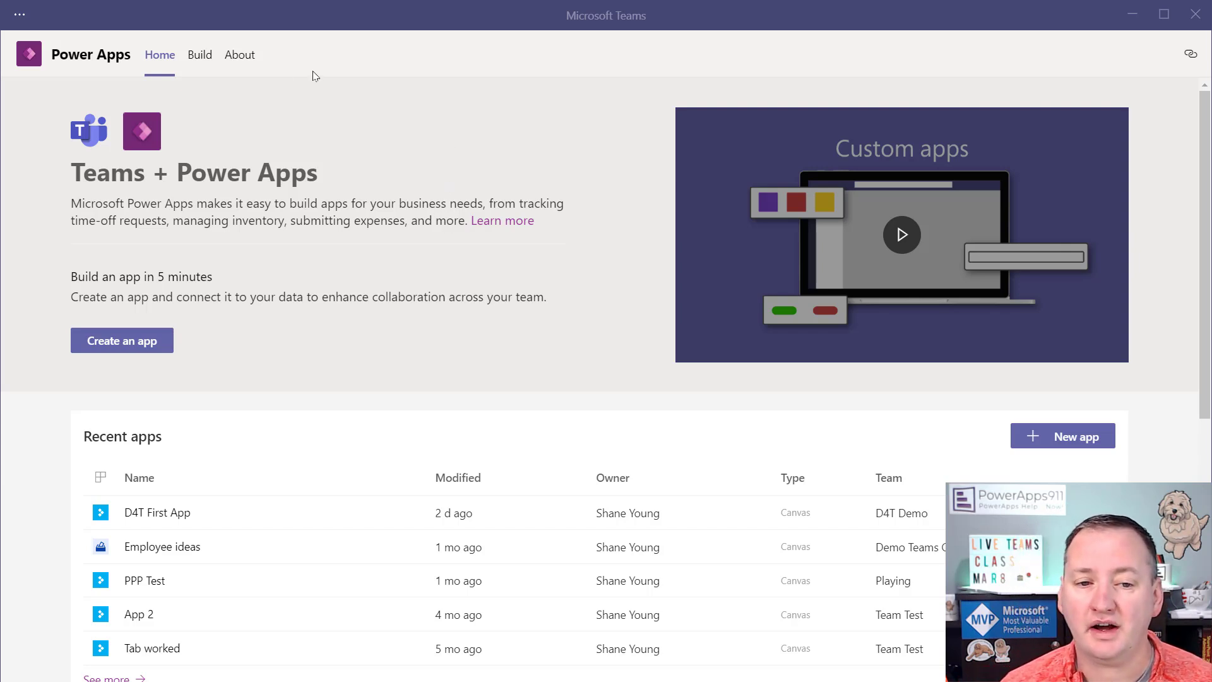
- Show the list of tables built for the D4T Demo team
left_click(201, 55)
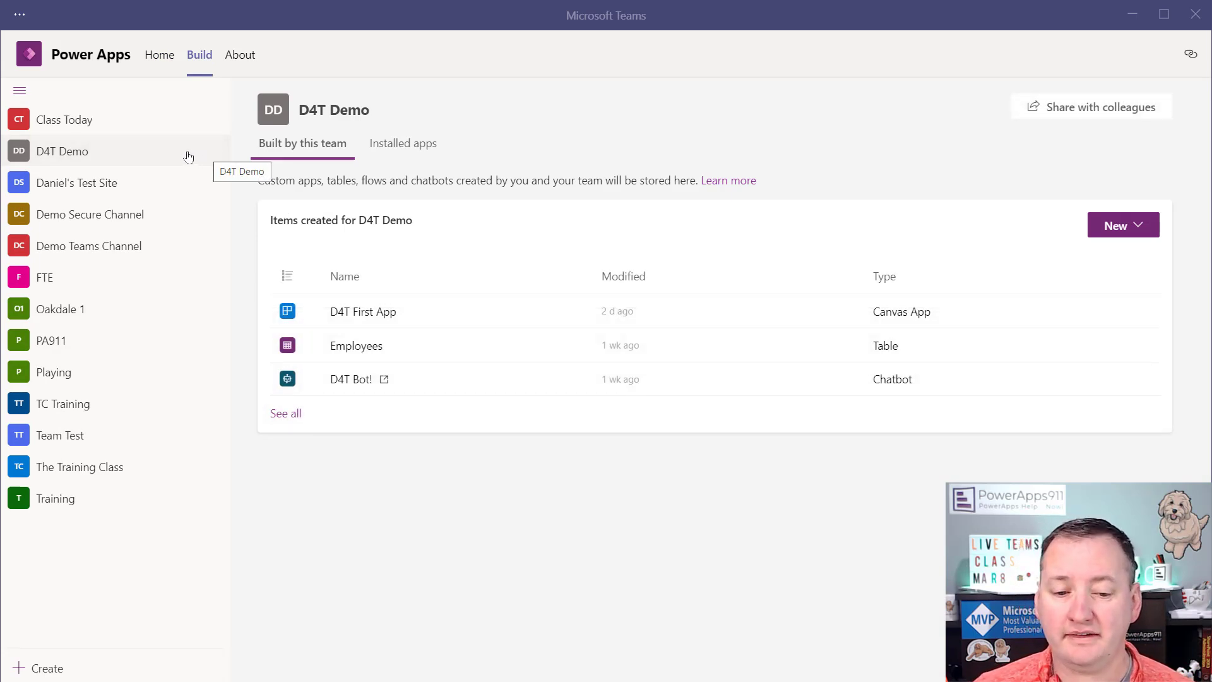
left_click(288, 414)
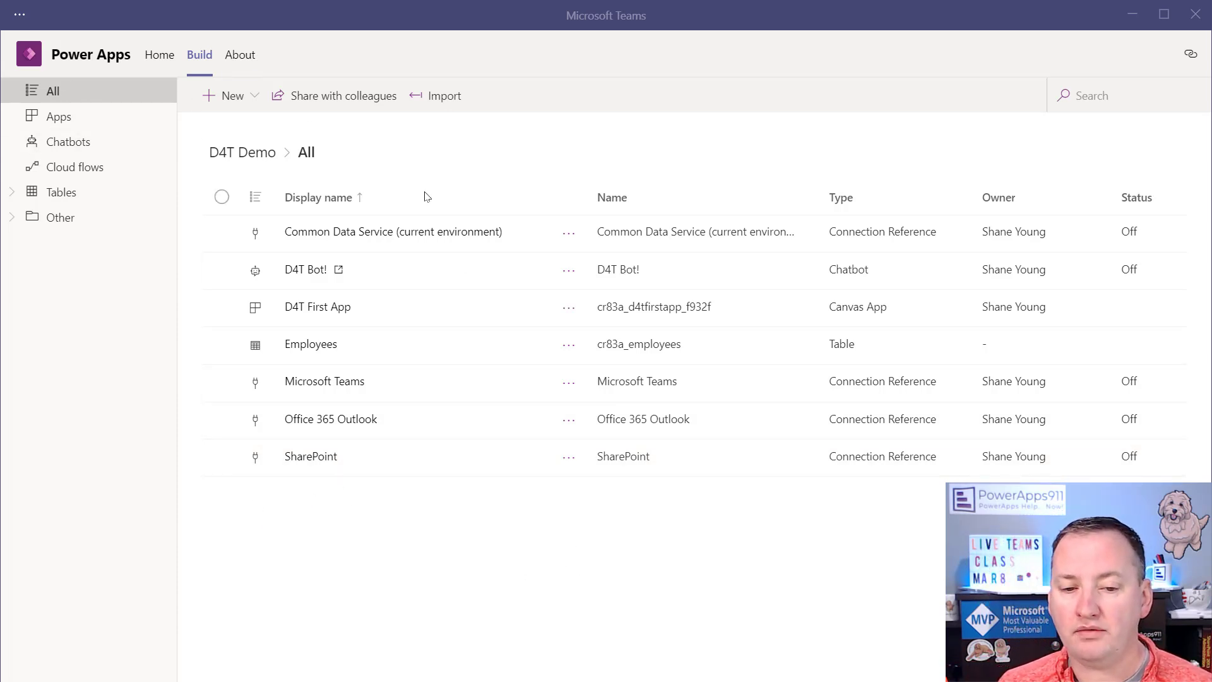
left_click(66, 199)
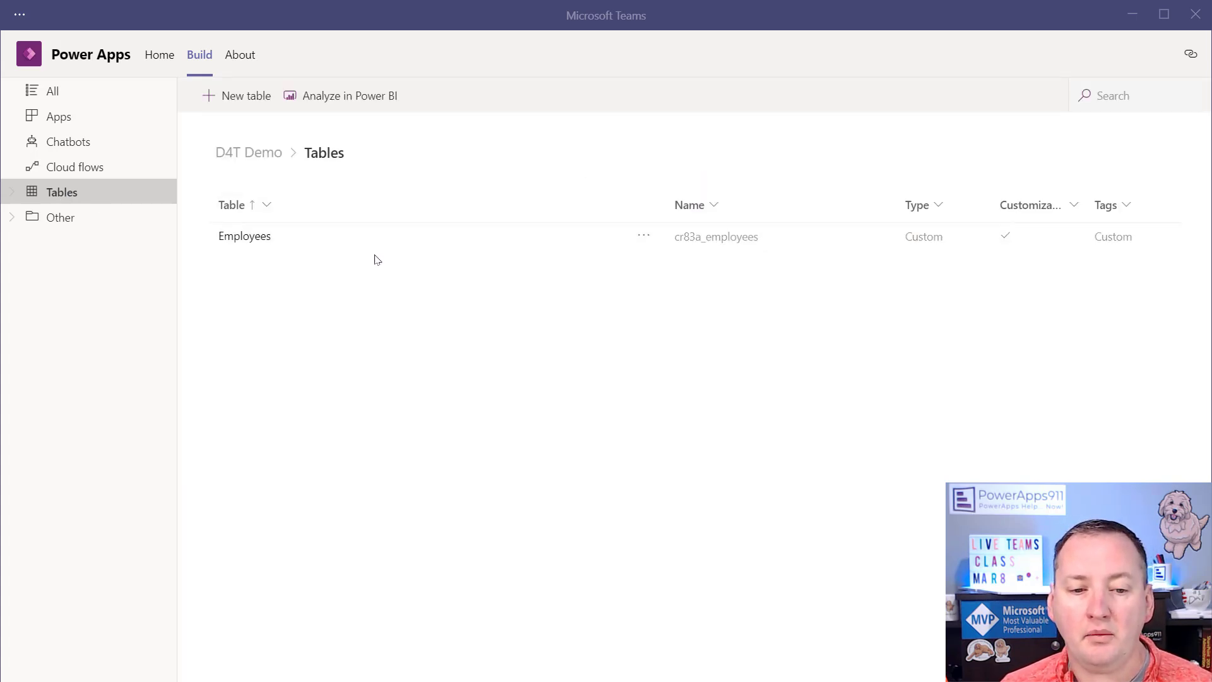
- Look over the Employees table's columns and its row data, closing the data view when done
left_click(644, 237)
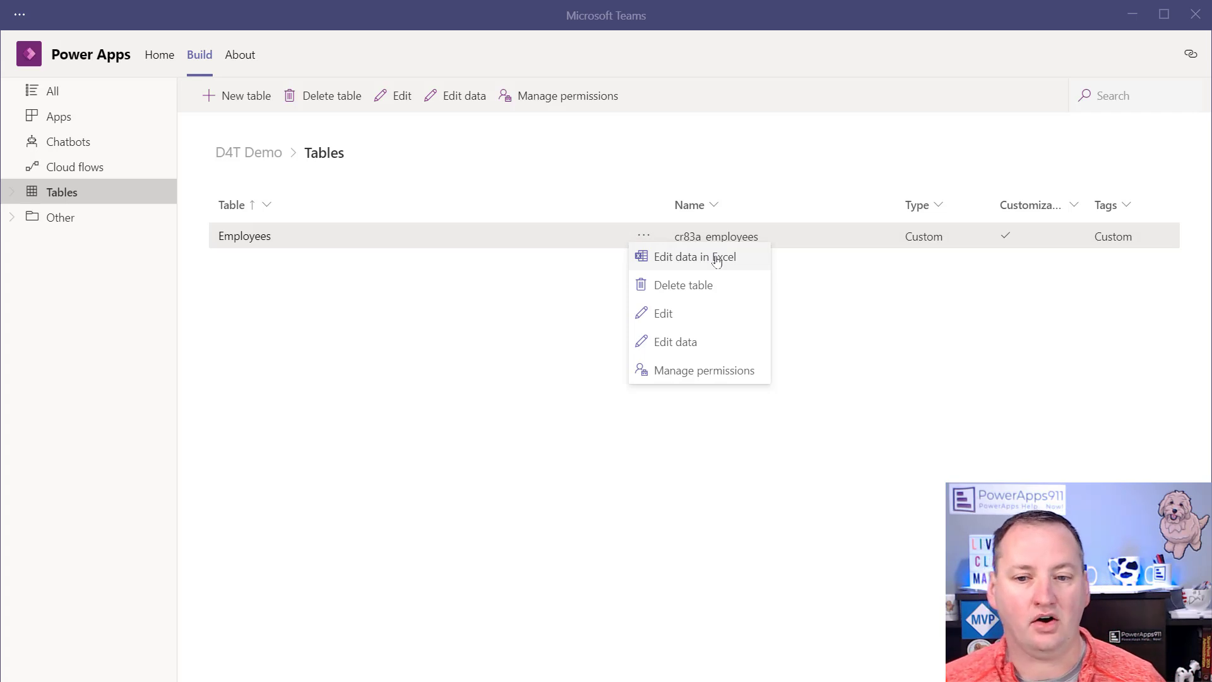
left_click(245, 238)
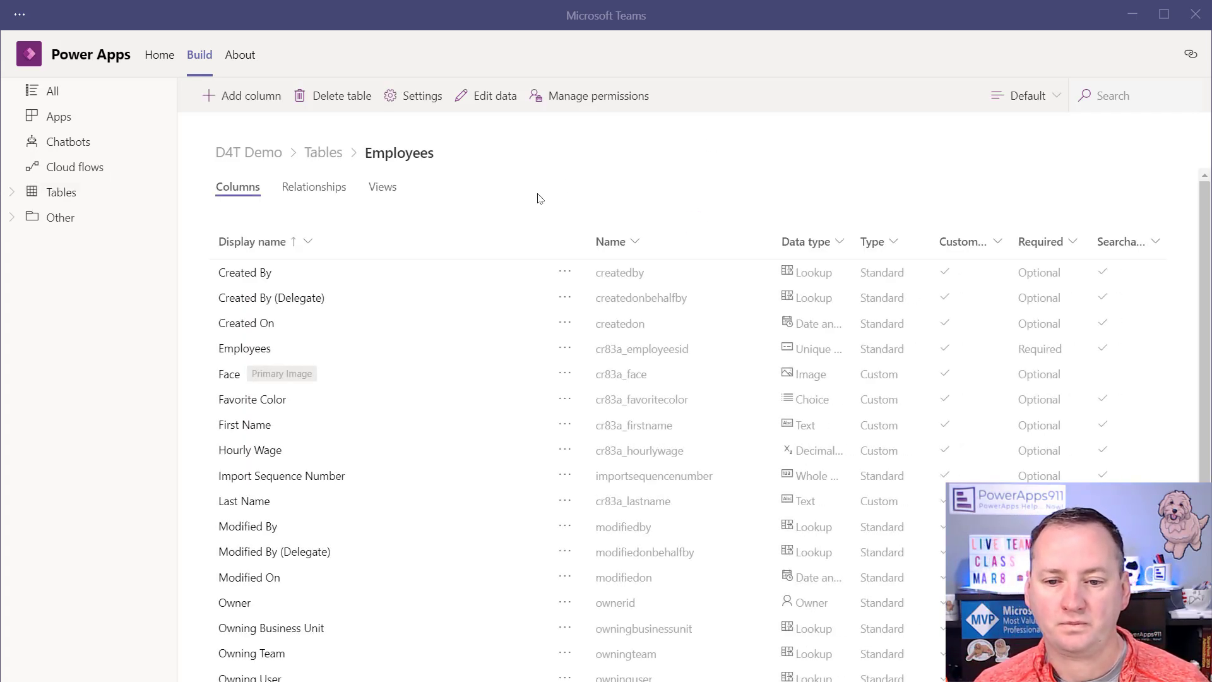
left_click(490, 98)
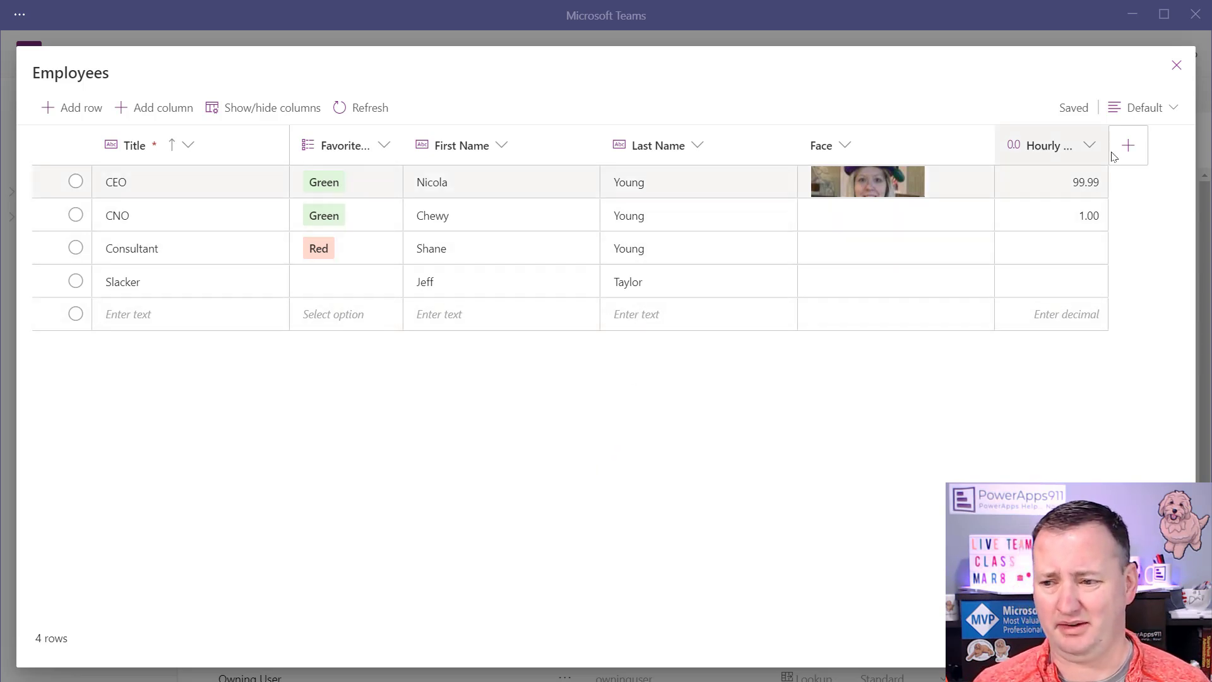
left_click(1176, 67)
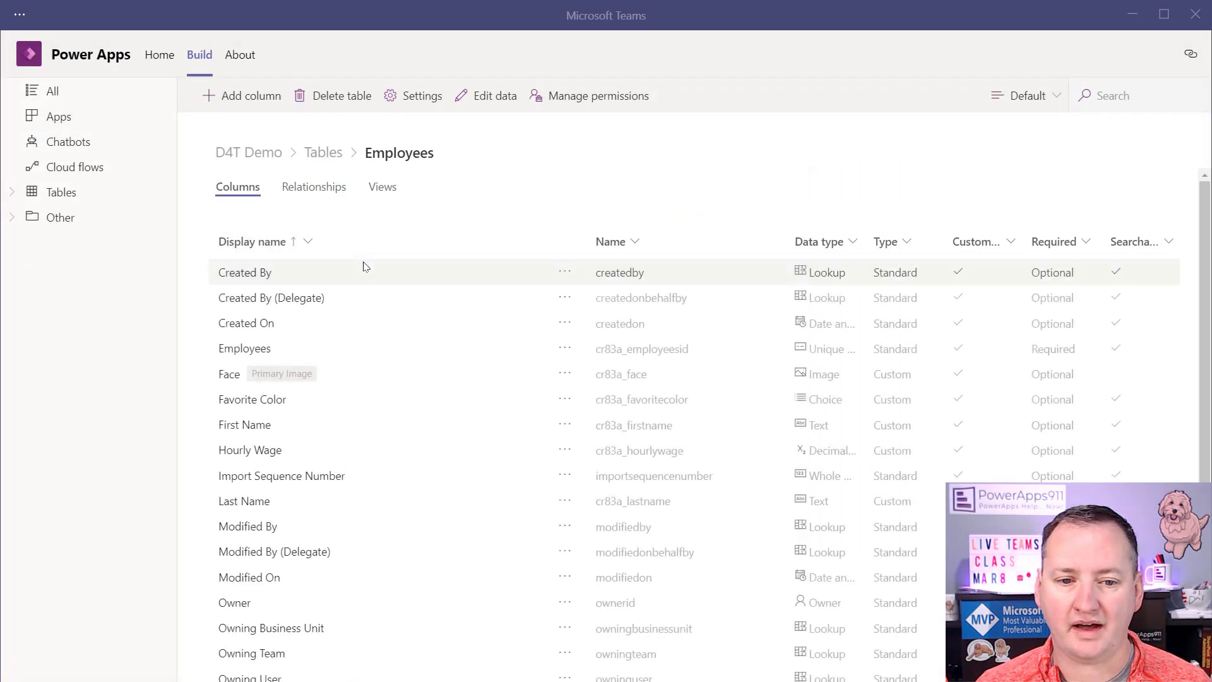
- Return to the table list and export the Employees table for editing its data in Excel
left_click(326, 154)
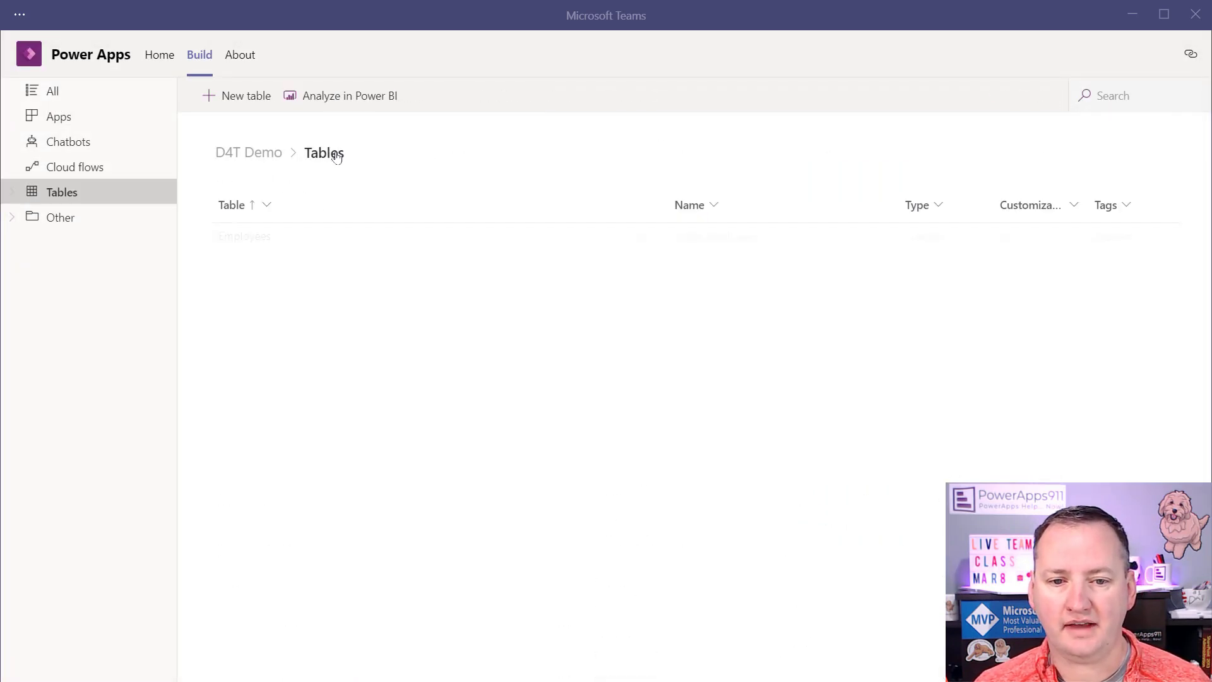
left_click(642, 238)
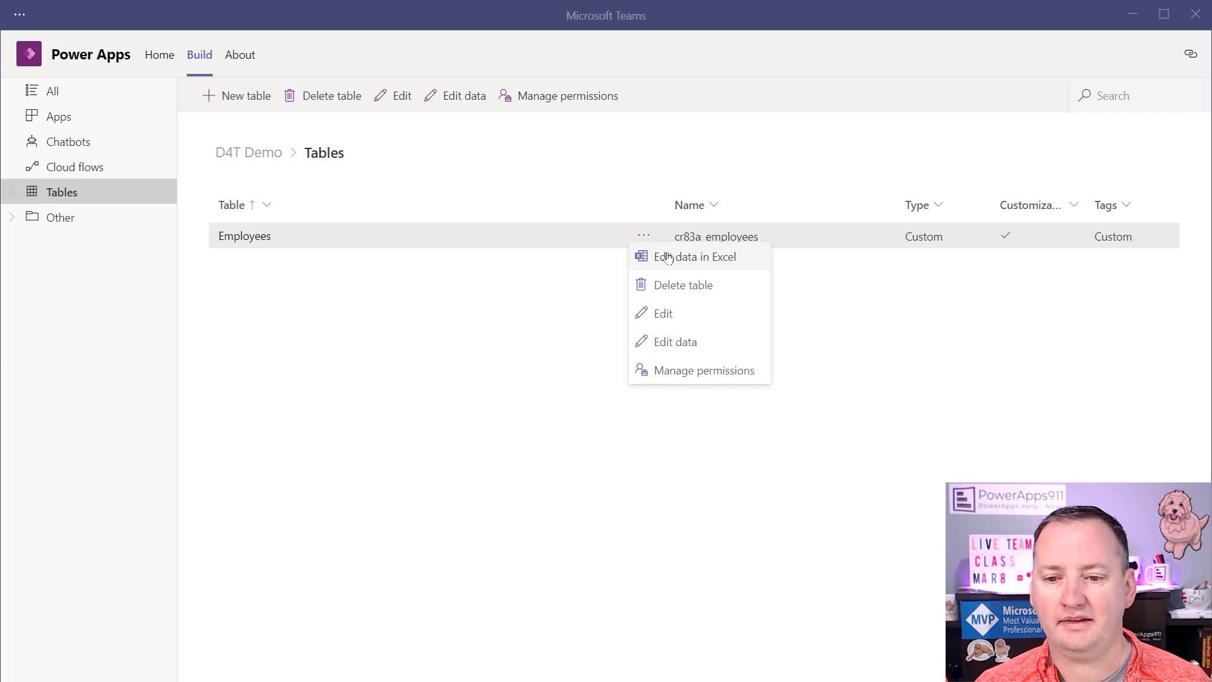
left_click(667, 257)
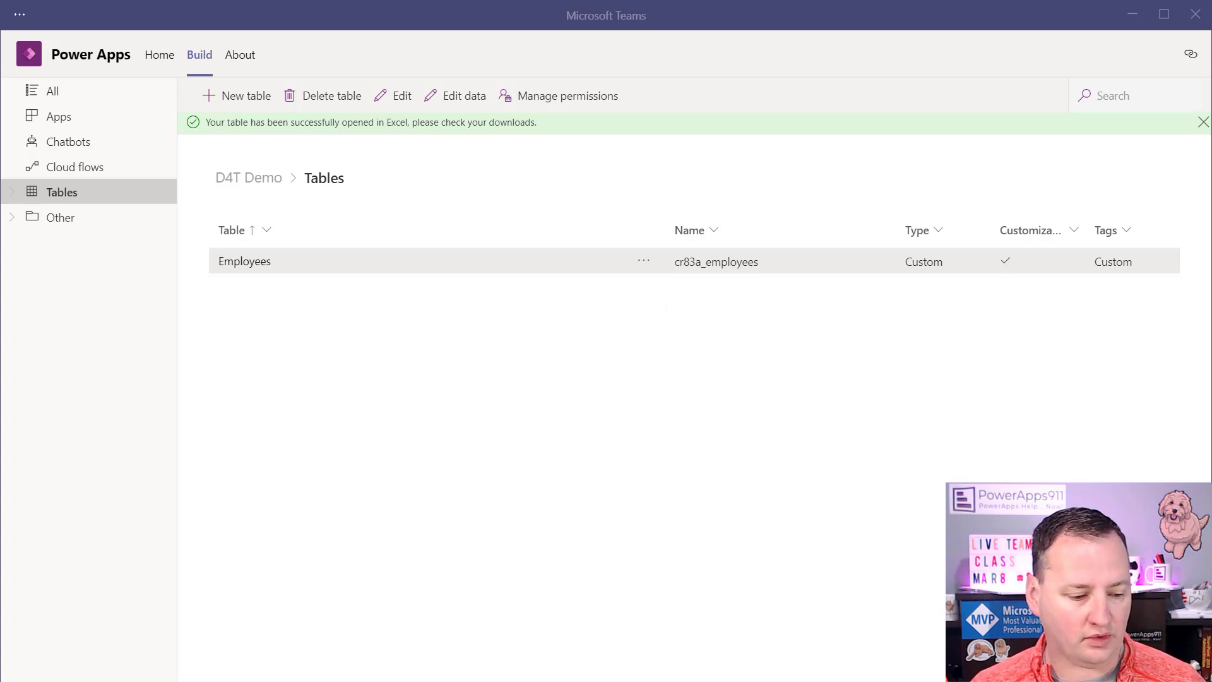
- Switch to the Downloads folder, open the new cr83a_Employees workbook in Excel and enable editing
key("alt+Tab")
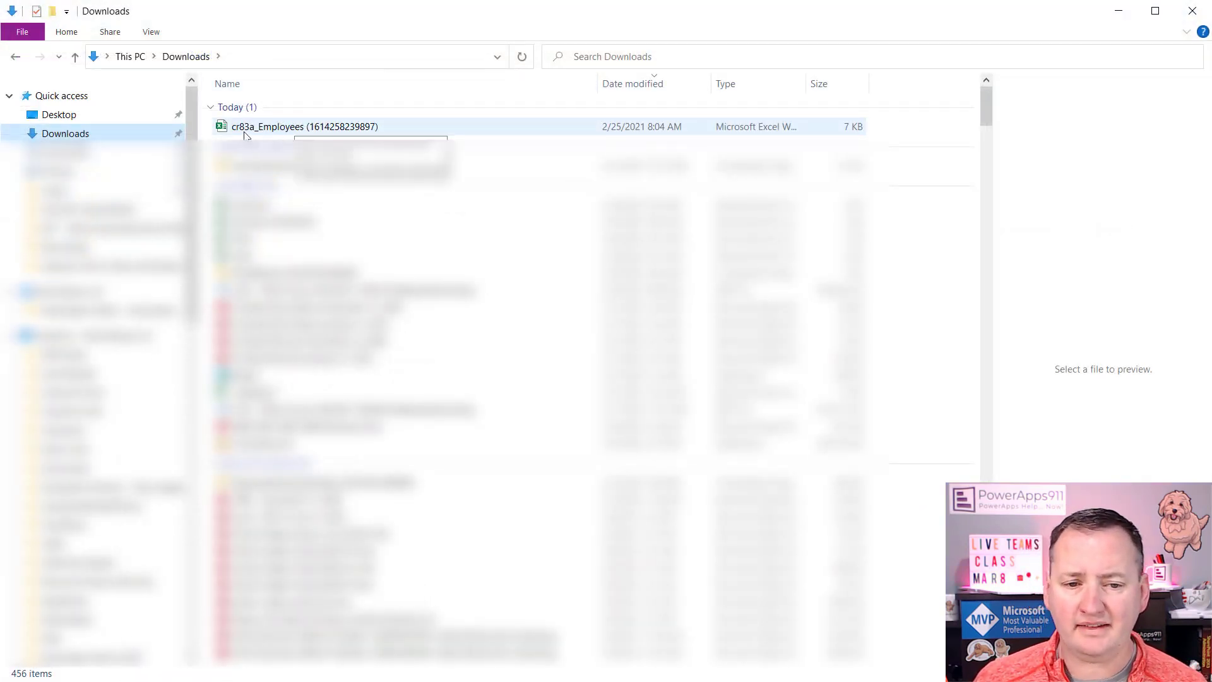
double_click(294, 129)
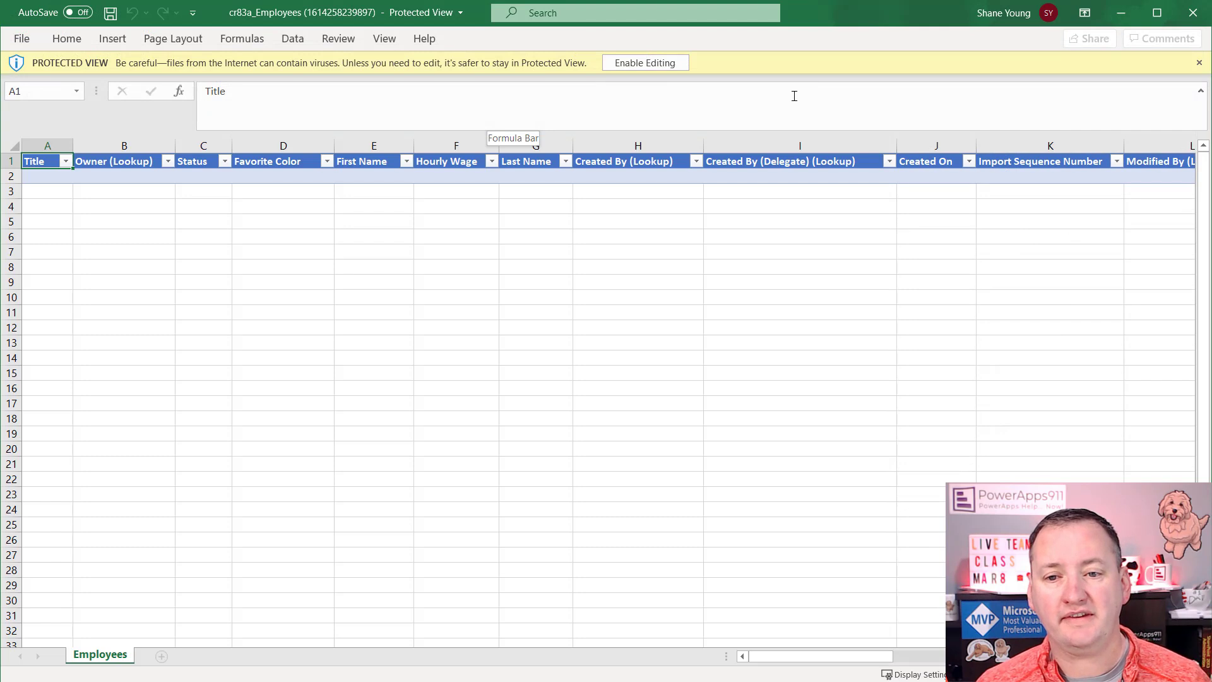
left_click(657, 71)
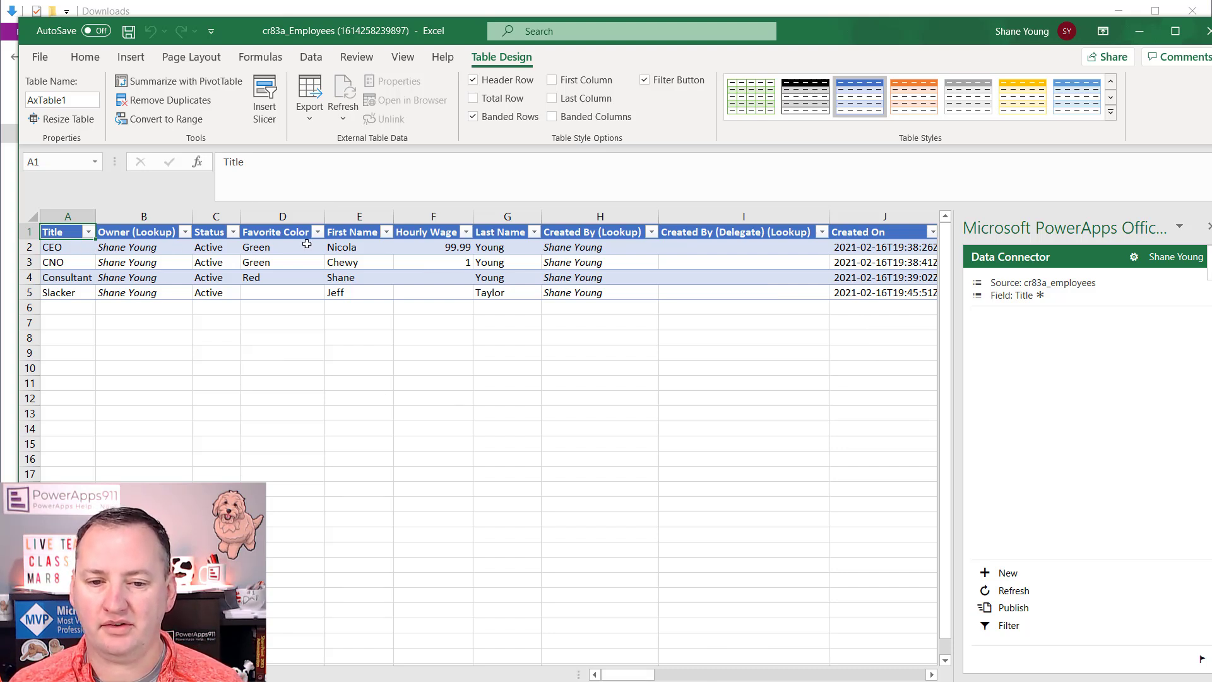
- Examine the Created By lookup options and the system ID columns further along the Employees sheet
left_click(628, 248)
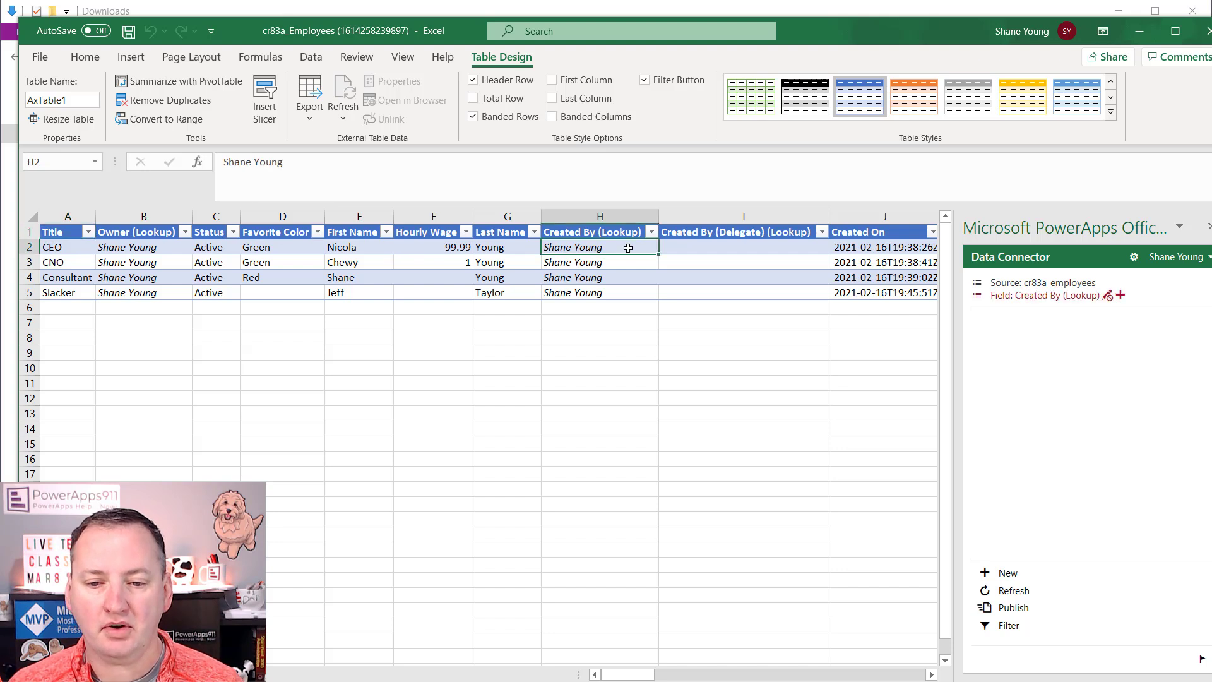
left_click_drag(643, 675, 814, 676)
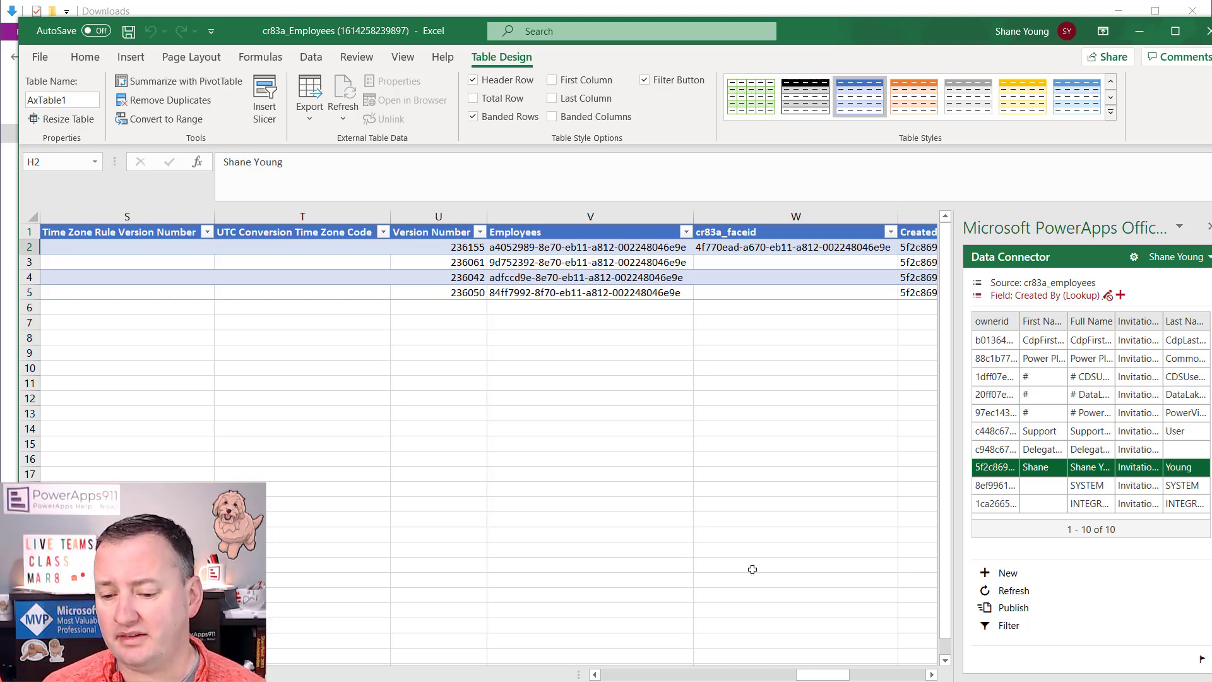
left_click_drag(813, 674, 835, 674)
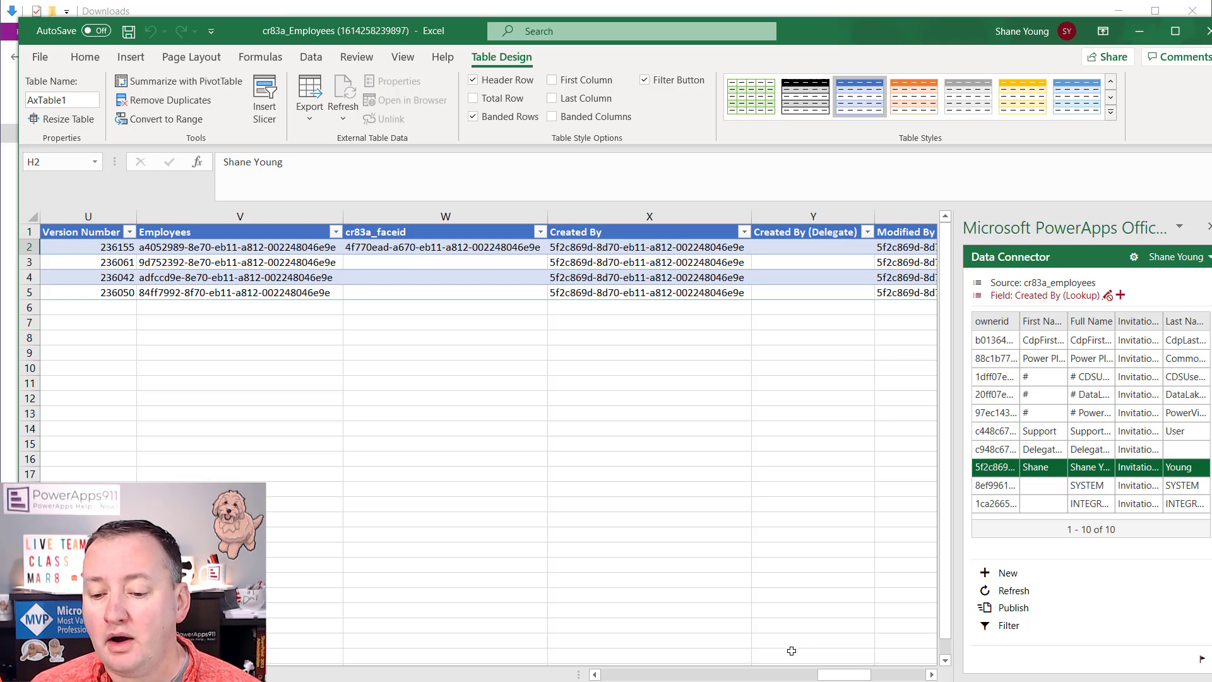
left_click_drag(835, 679, 612, 674)
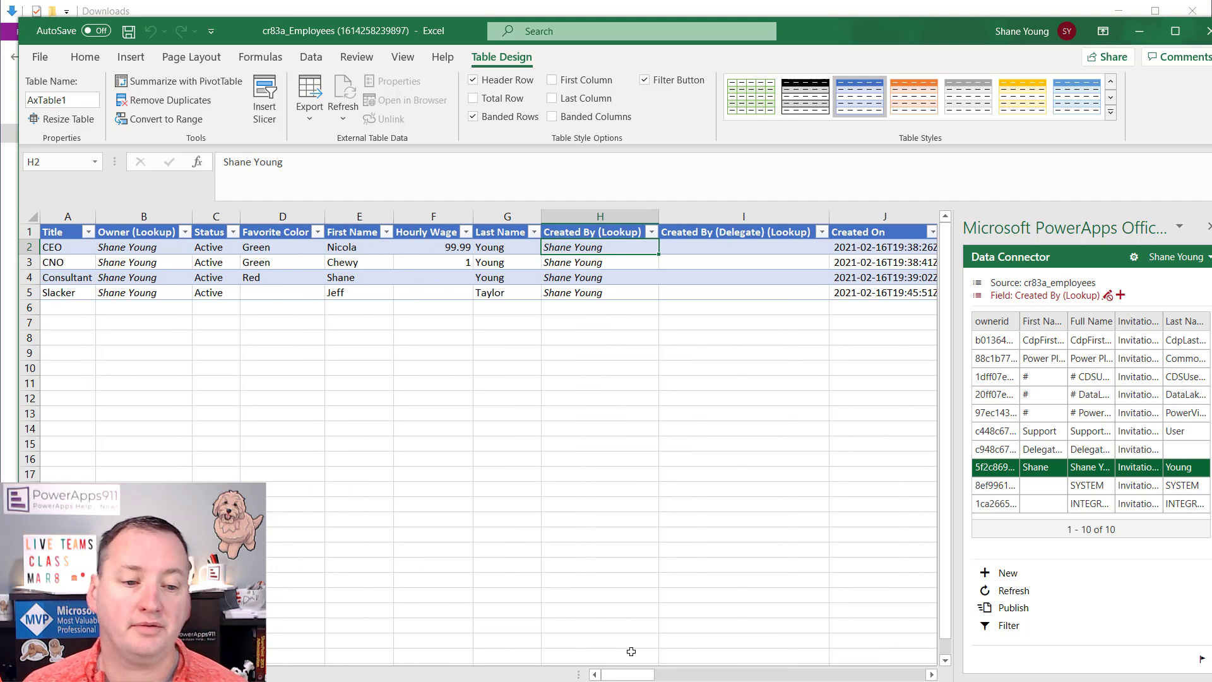
- Add a record titled Napper in row 6 and assign the account holder as owner from the lookup values
left_click(74, 310)
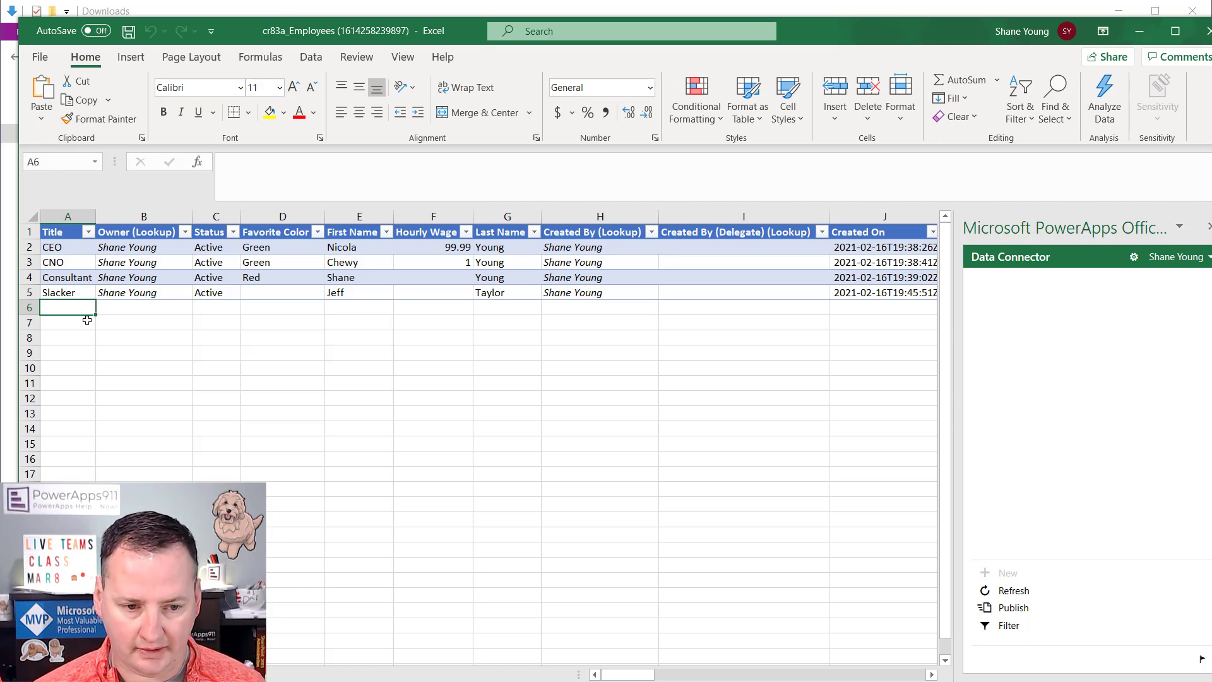
type("Napper")
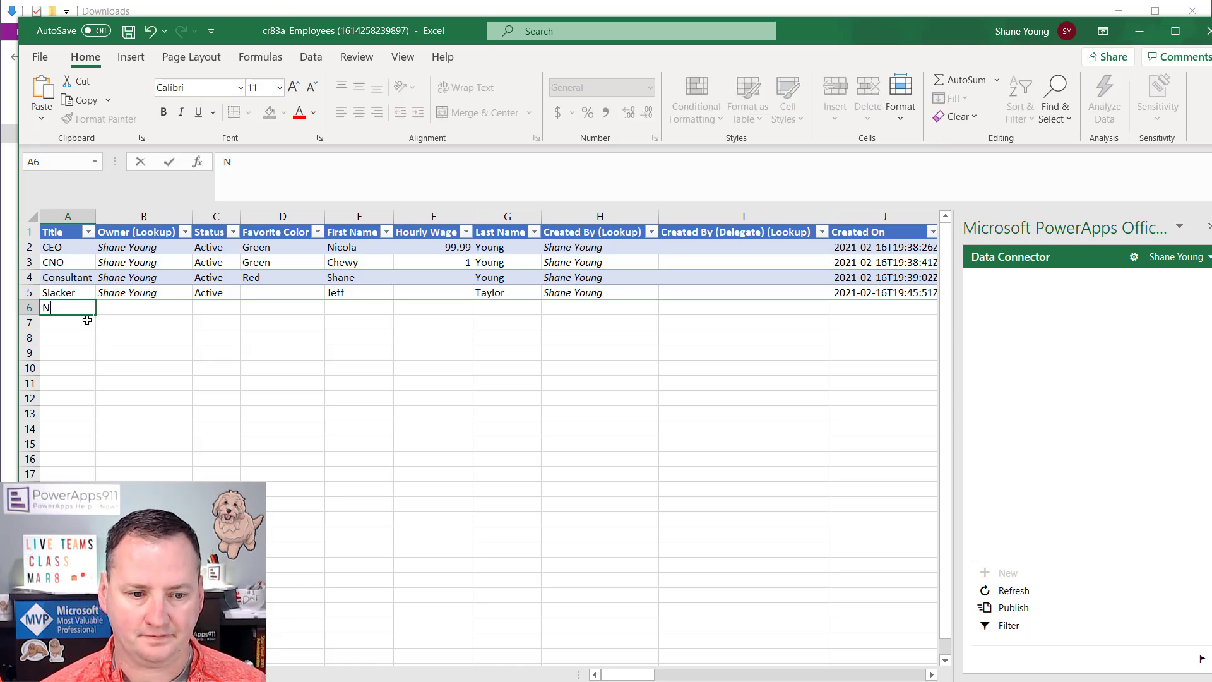
key("Tab")
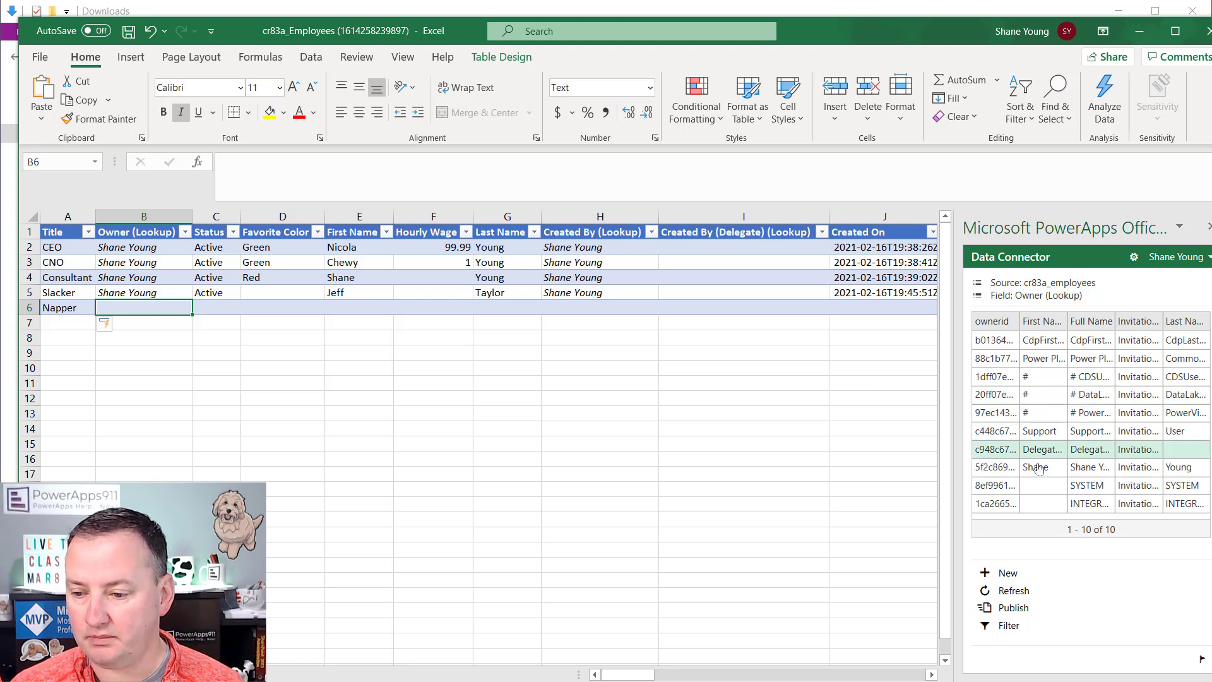
left_click_drag(1068, 322, 1083, 321)
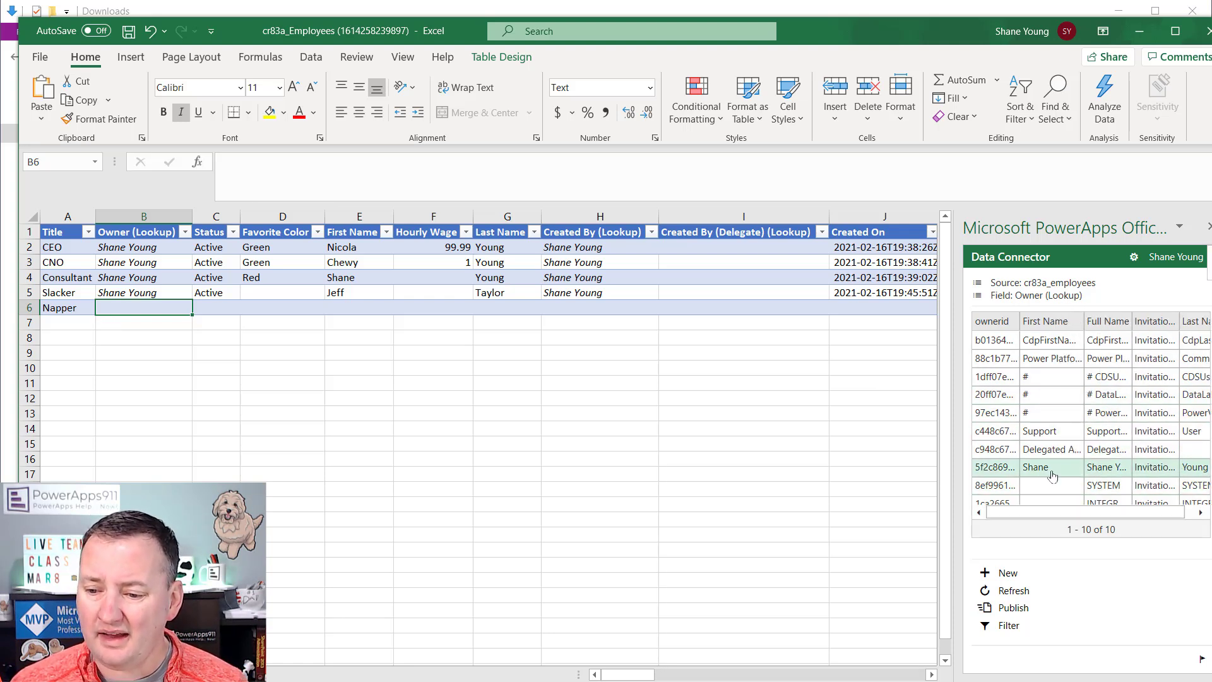
scroll(1050, 470, "right", 1)
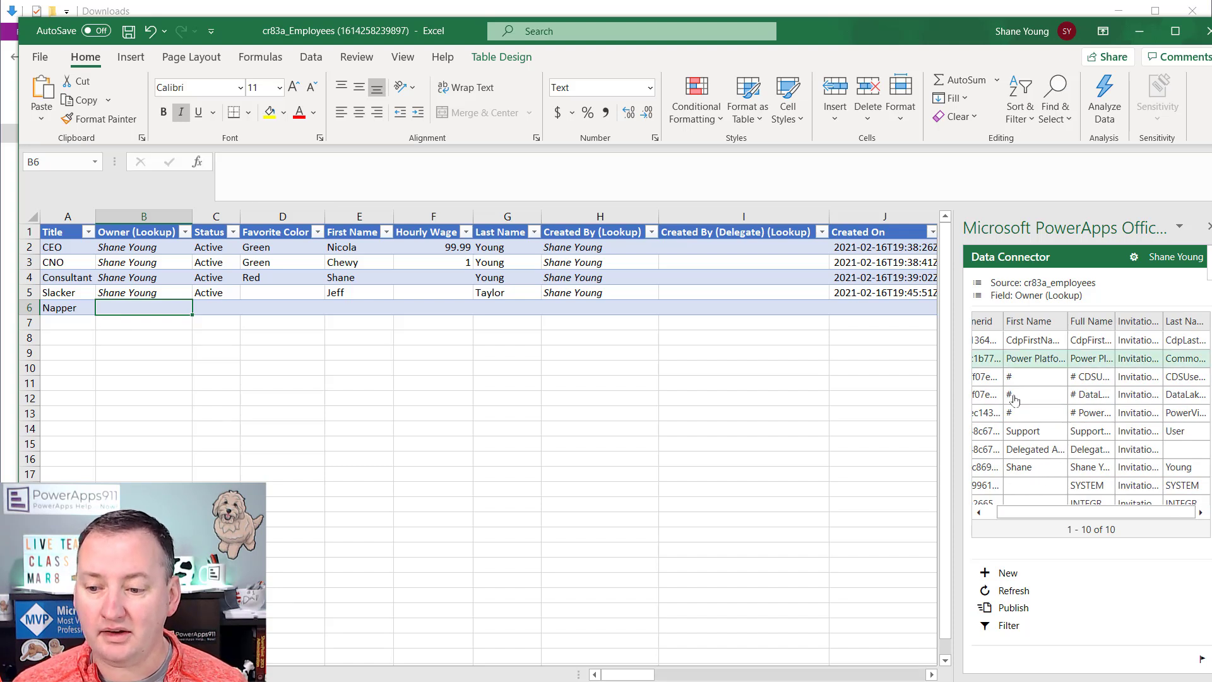
scroll(1042, 417, "left", 1)
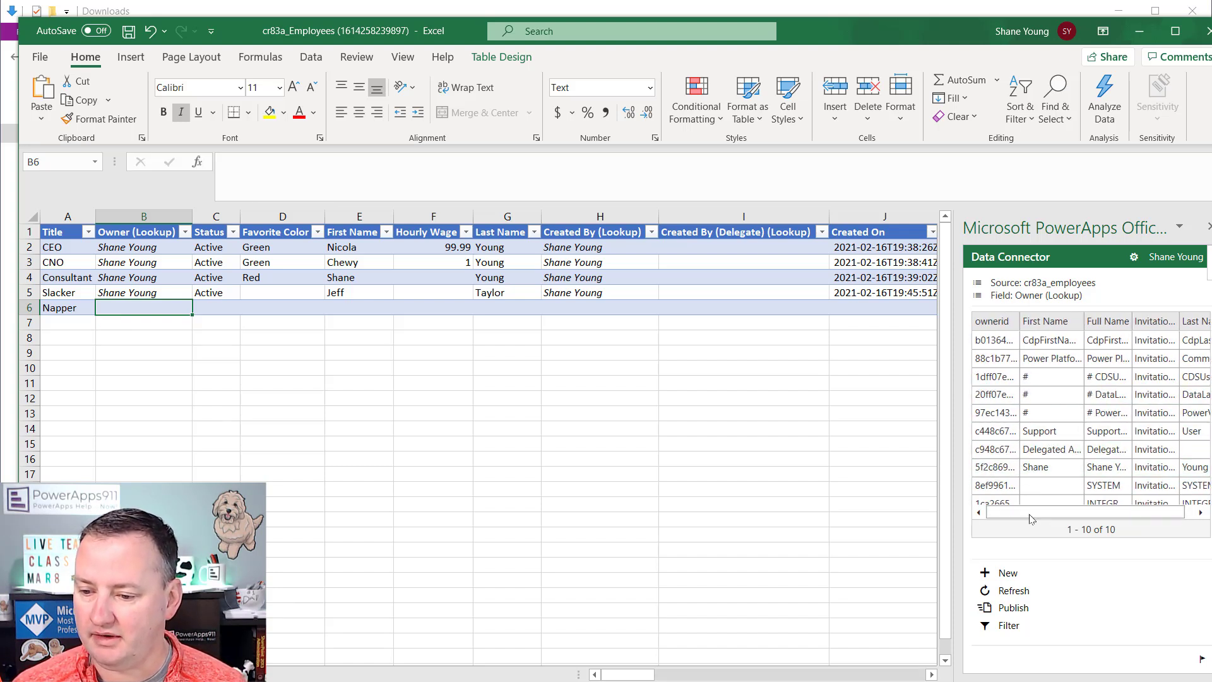
left_click(1035, 468)
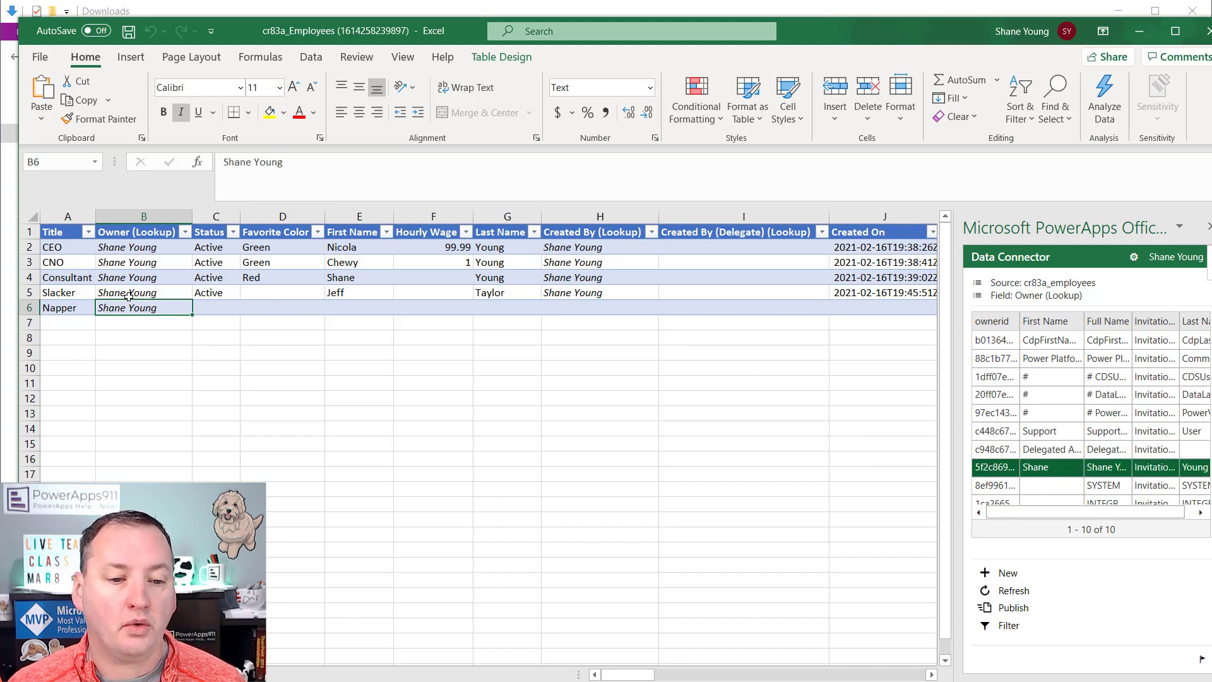
- Set the Napper record's favorite color to Green and its first name to Video
left_click(269, 308)
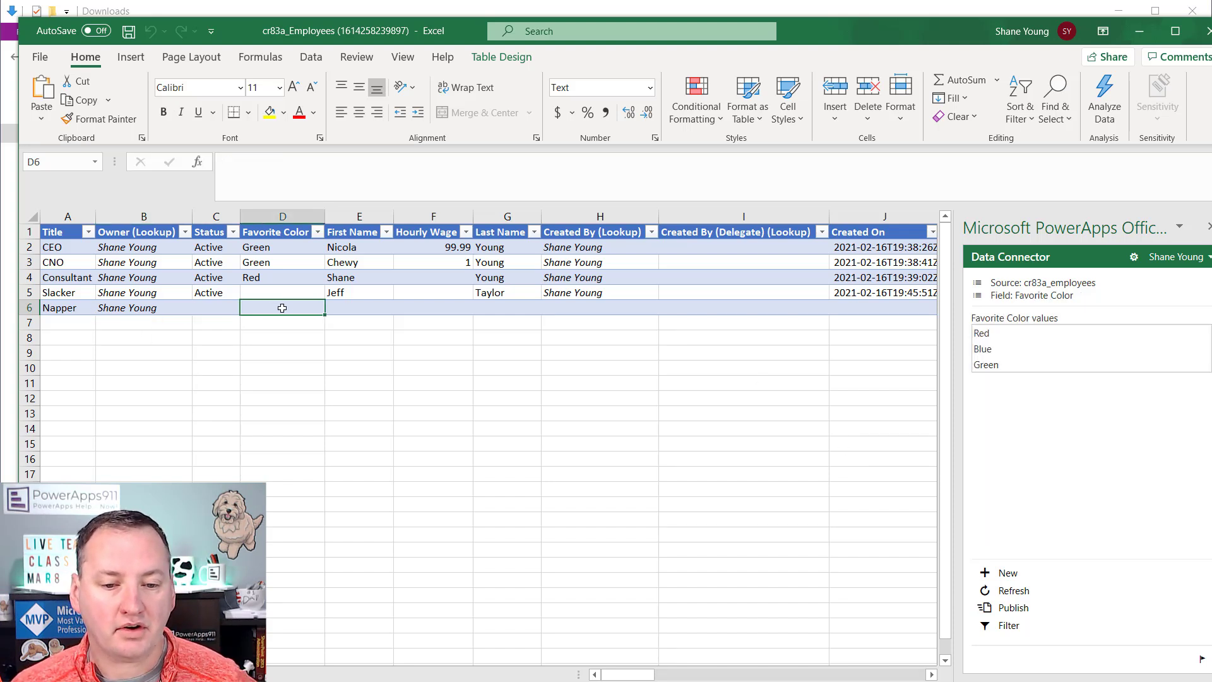
left_click(1005, 365)
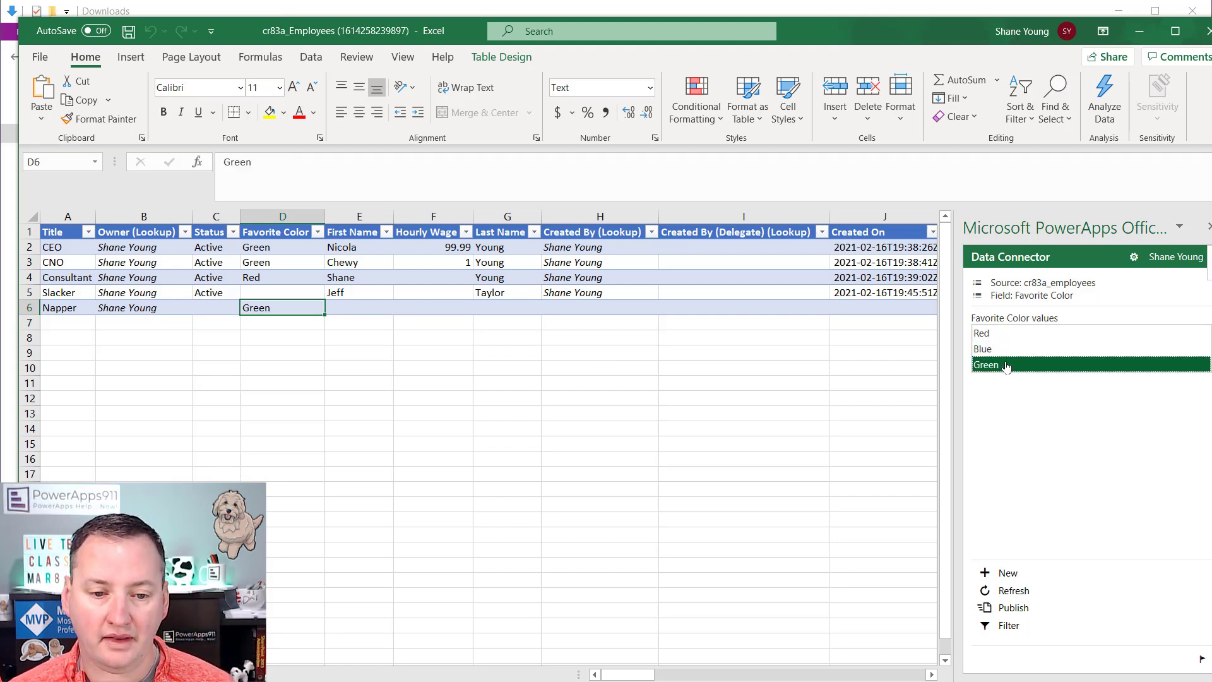
left_click(364, 304)
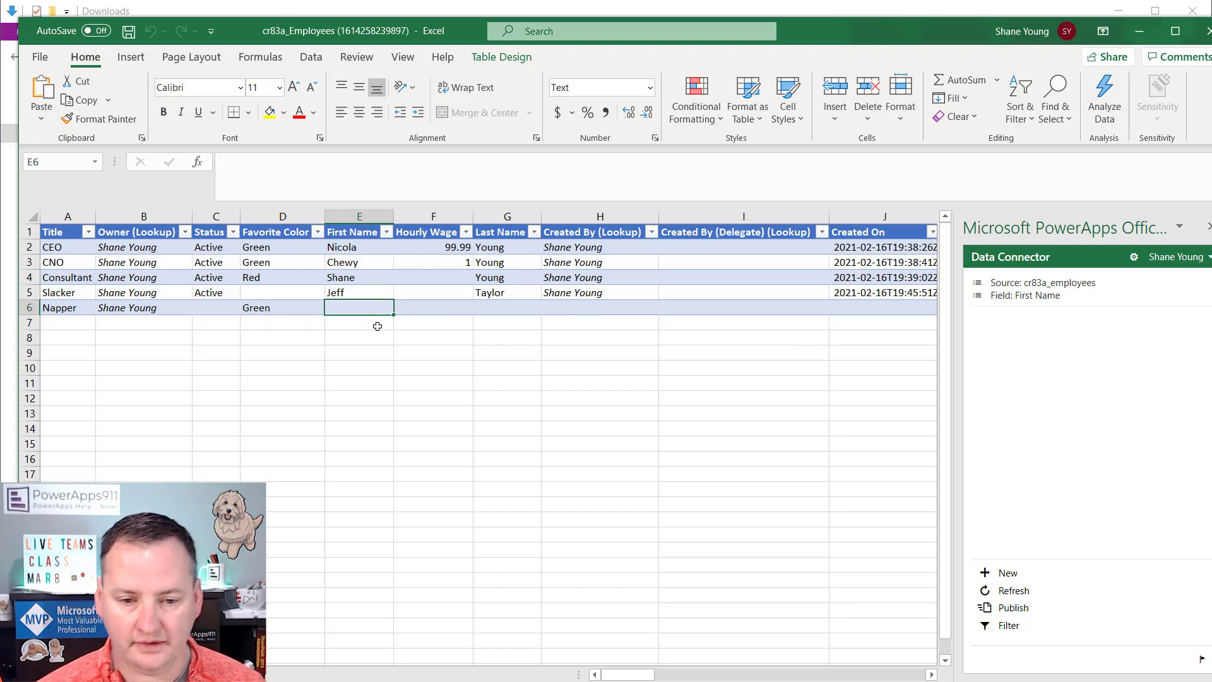
type("Video")
key("Tab")
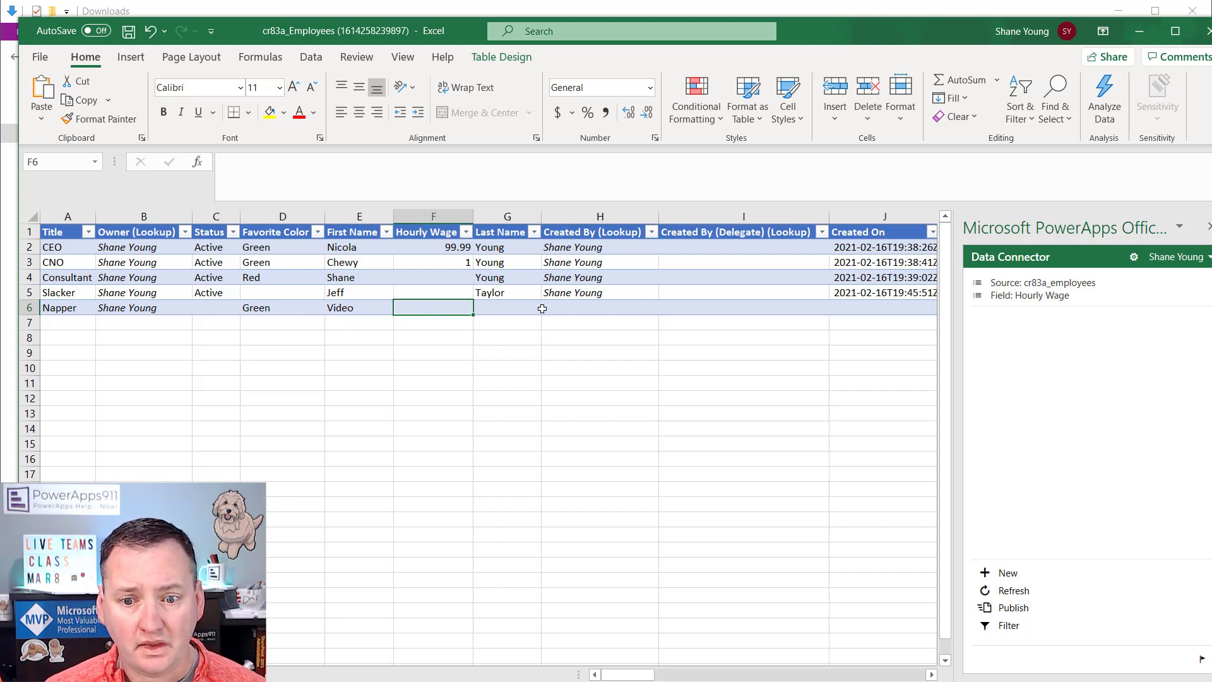
- Publish the workbook changes to the data source, and open the Employees table's data in Power Apps in Teams to check them
left_click(568, 308)
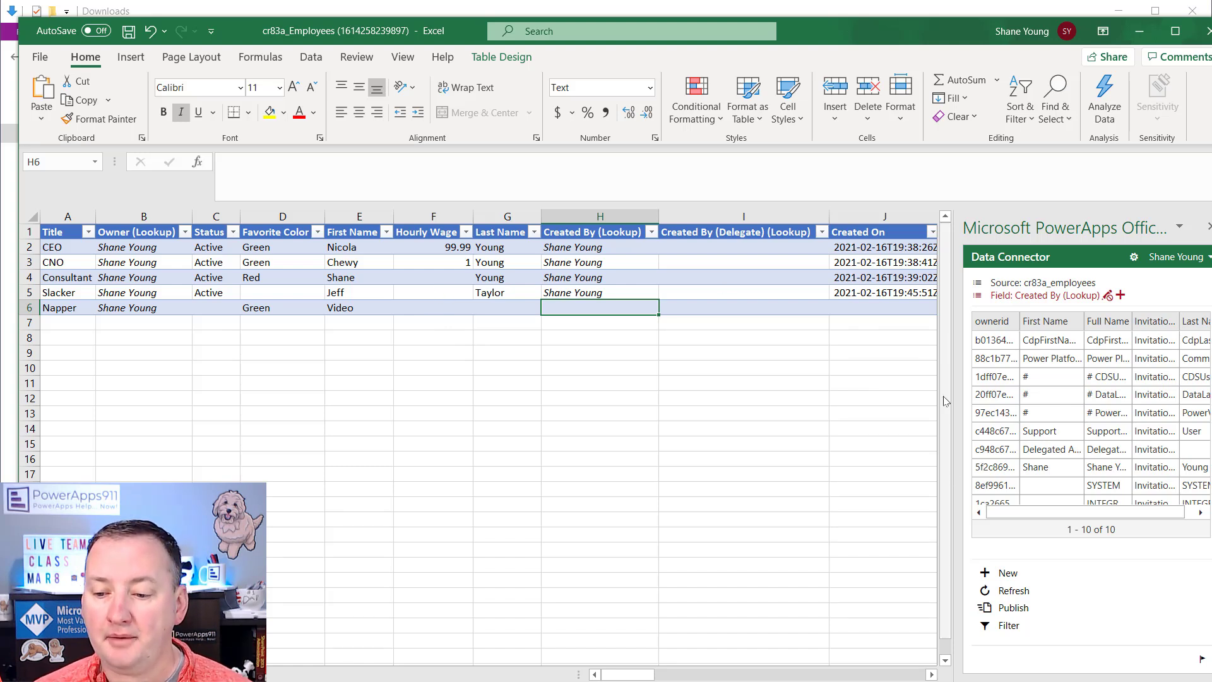
left_click(1021, 611)
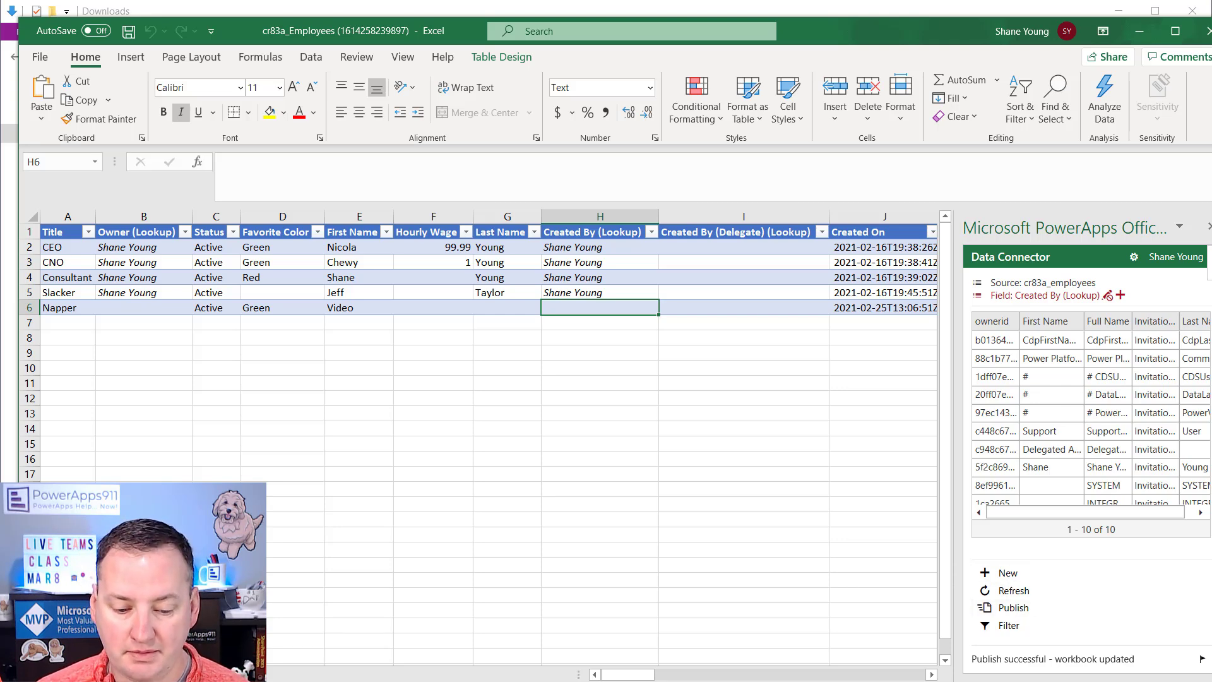
key("alt+Tab")
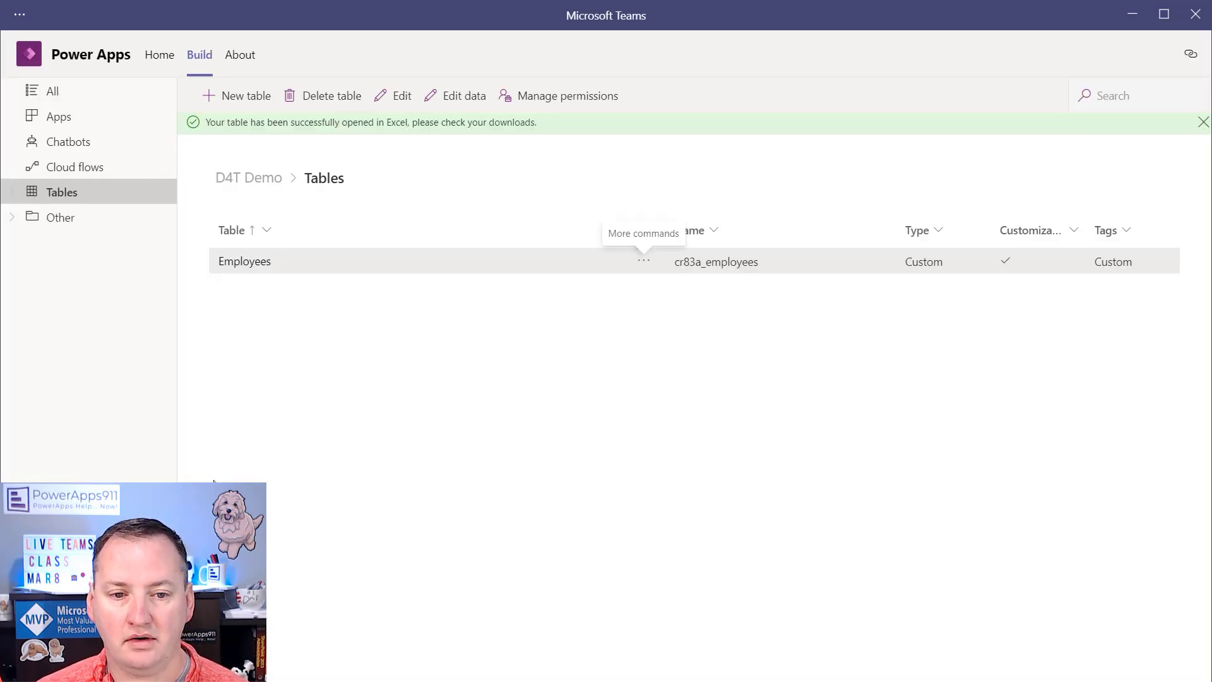
left_click(455, 100)
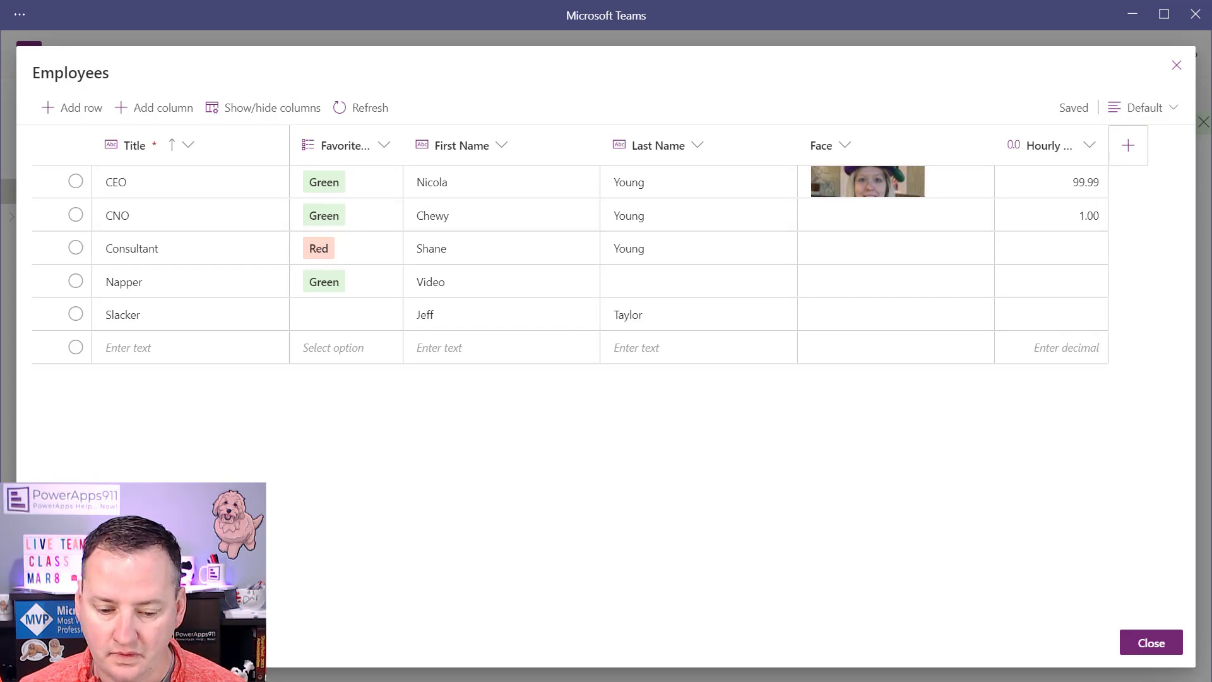
- Switch to the Employees workbook, set the Hourly Wage to 15 for all records in rows 2 to 6, and publish the change
key("alt+Tab")
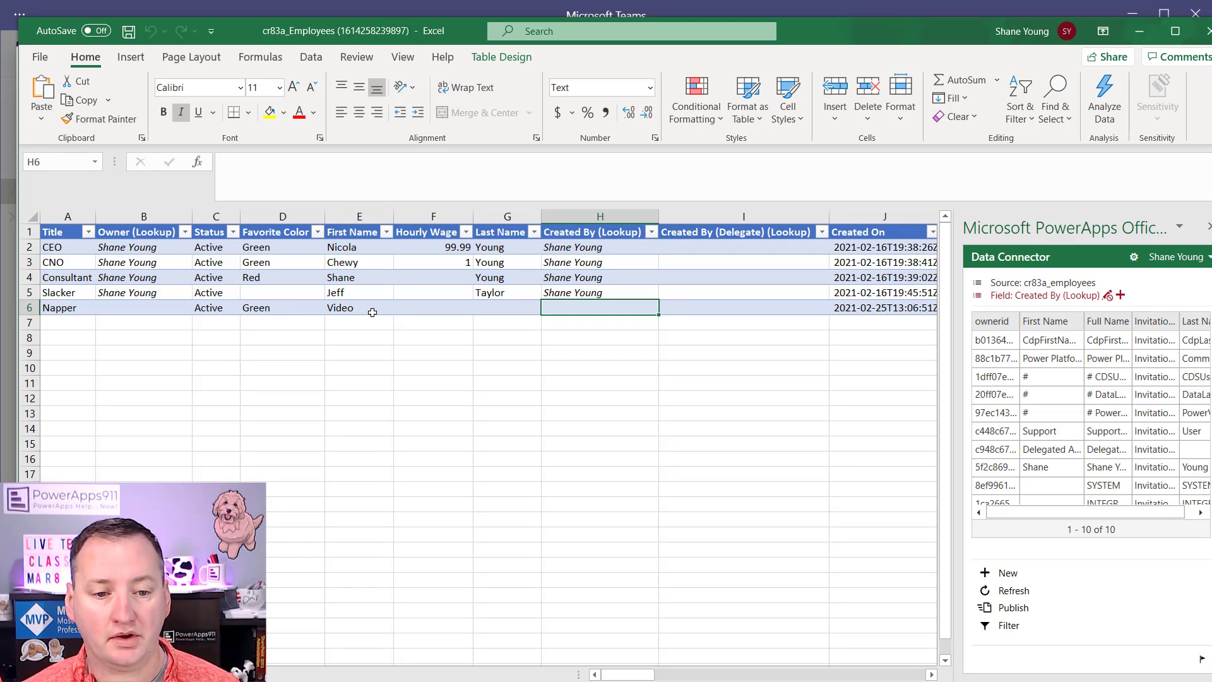
left_click(449, 249)
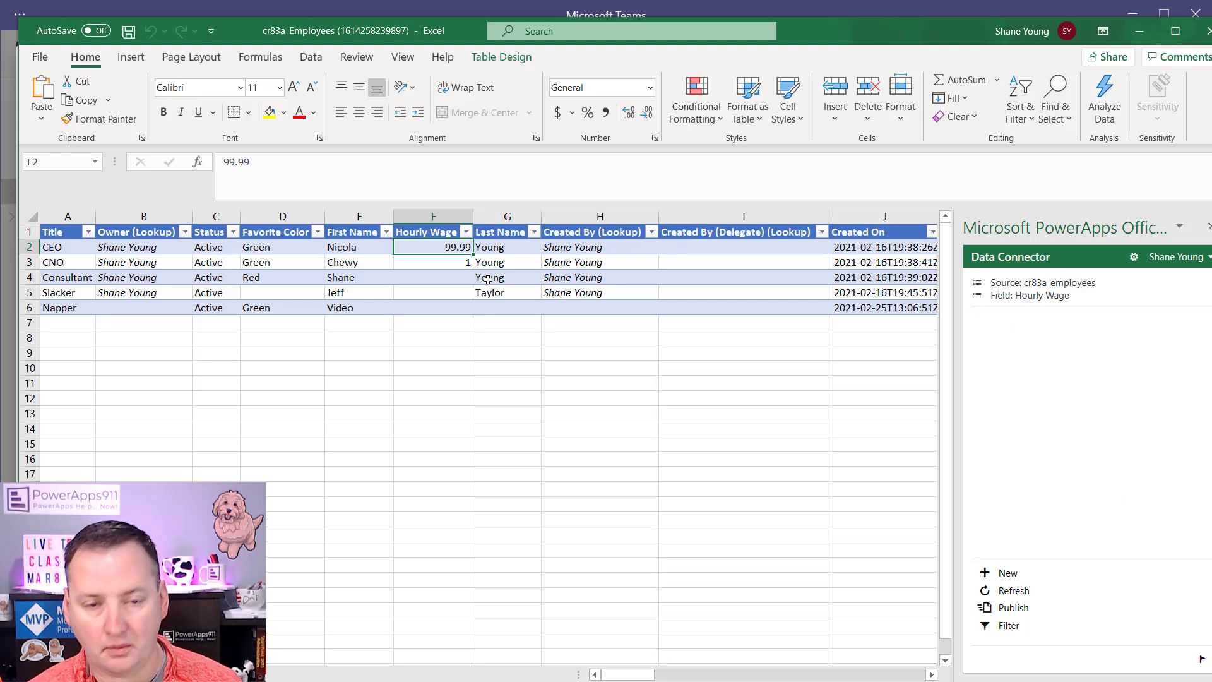
key("Delete")
type("15")
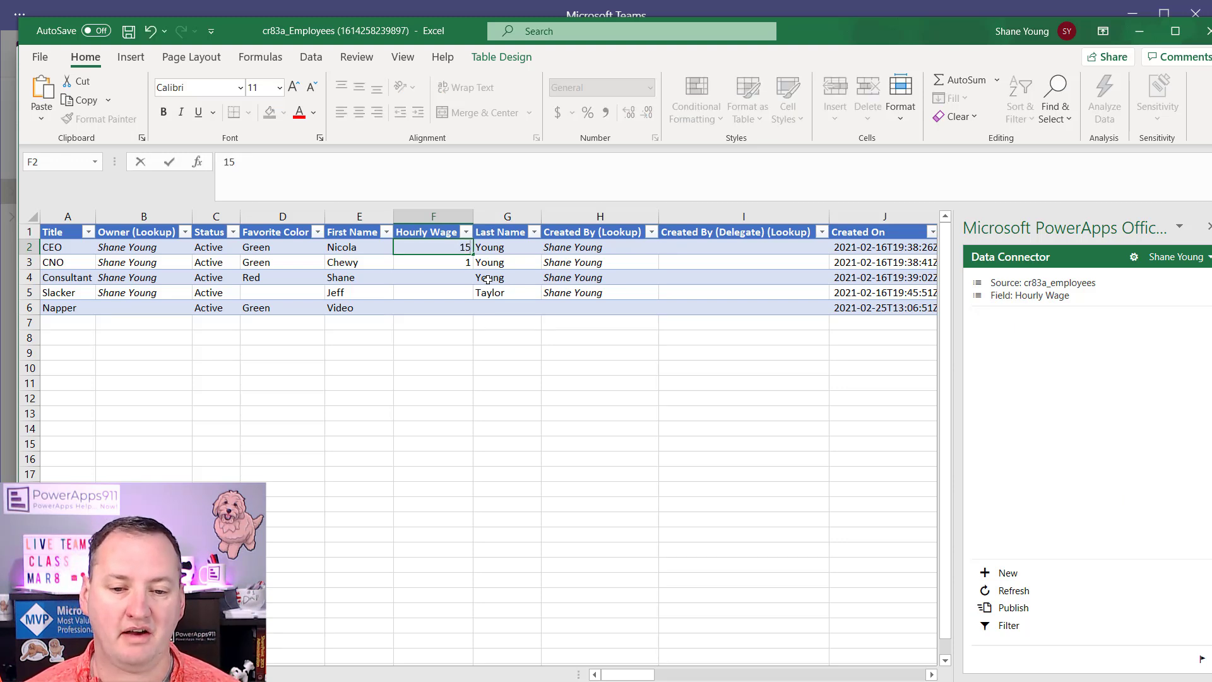
left_click(440, 264)
left_click(446, 248)
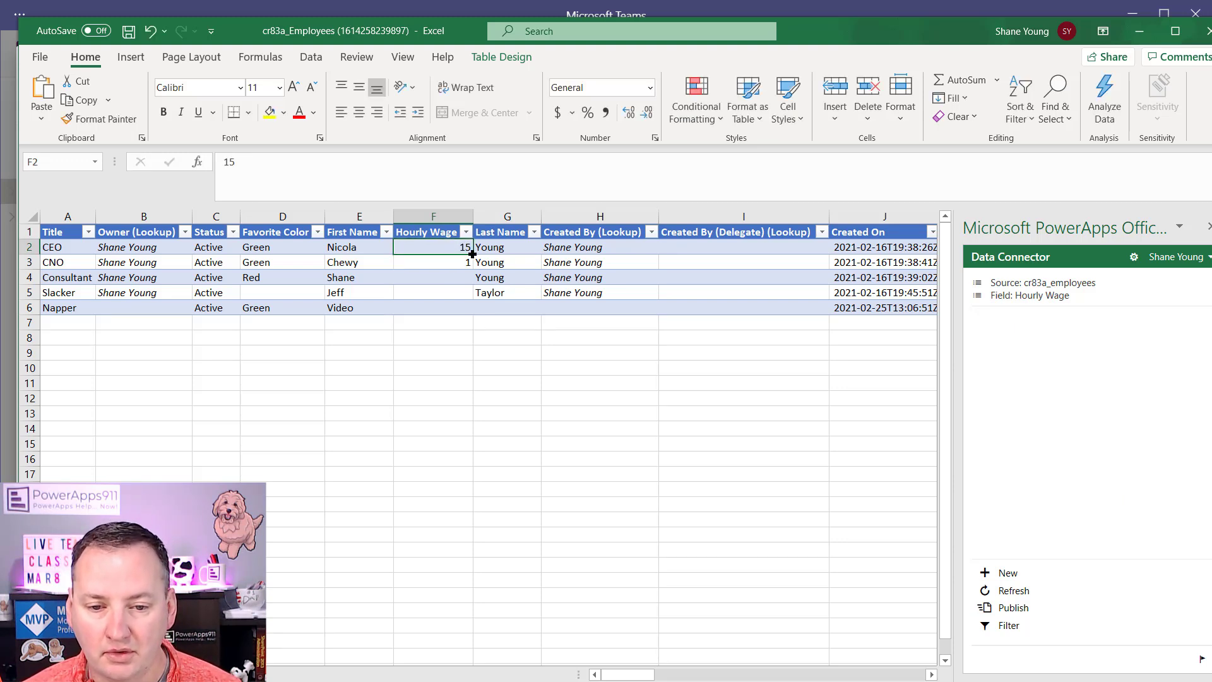
left_click_drag(472, 254, 462, 314)
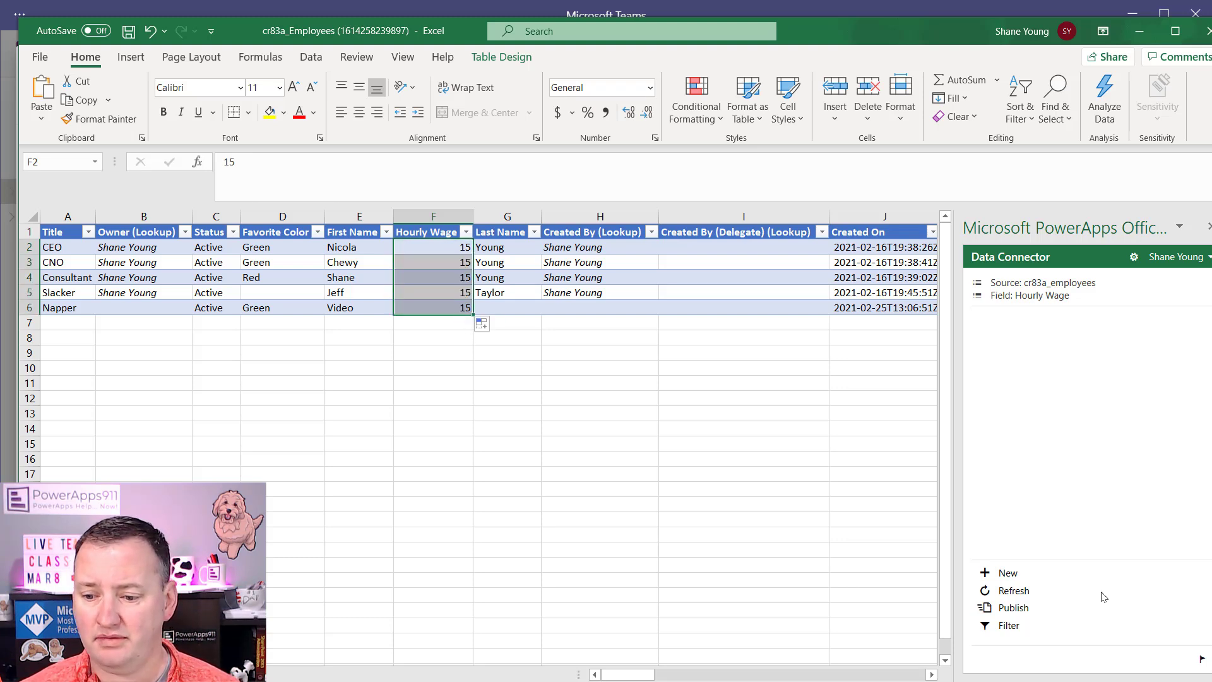
left_click(1013, 607)
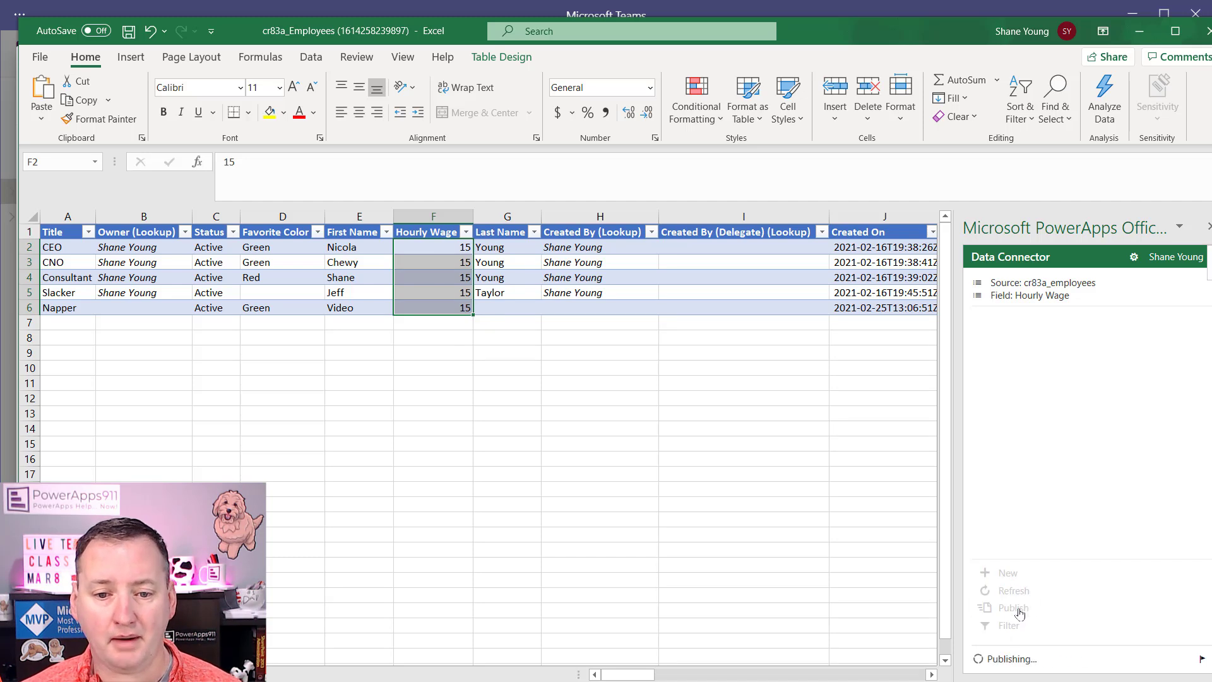
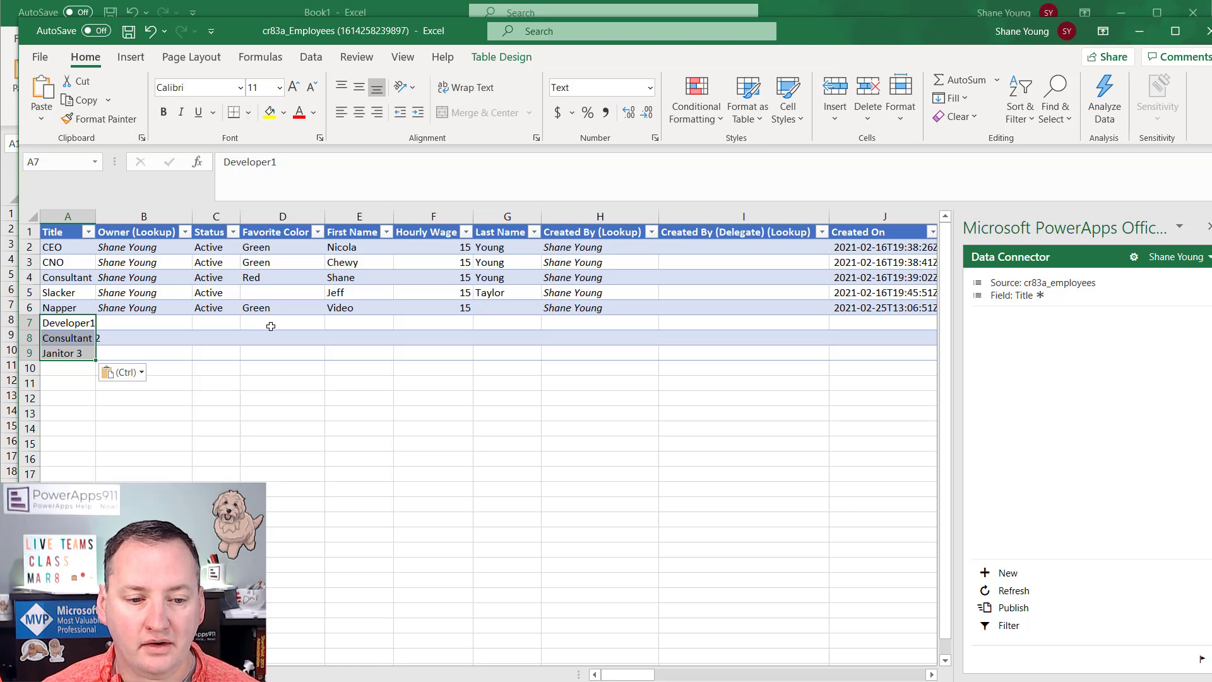
- Copy the three first names in C1:C3 of Book1 into the First Name column of the Employees sheet, starting at row 7
left_click(271, 324)
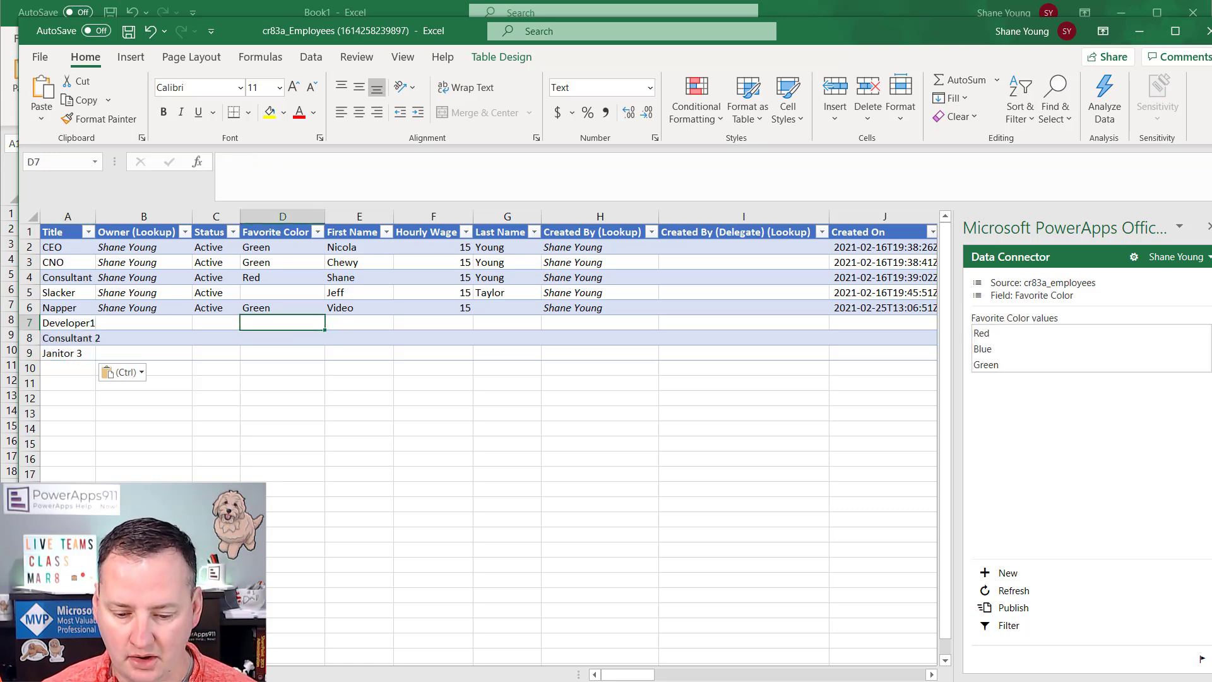
key("alt+Tab")
left_click_drag(152, 216, 159, 250)
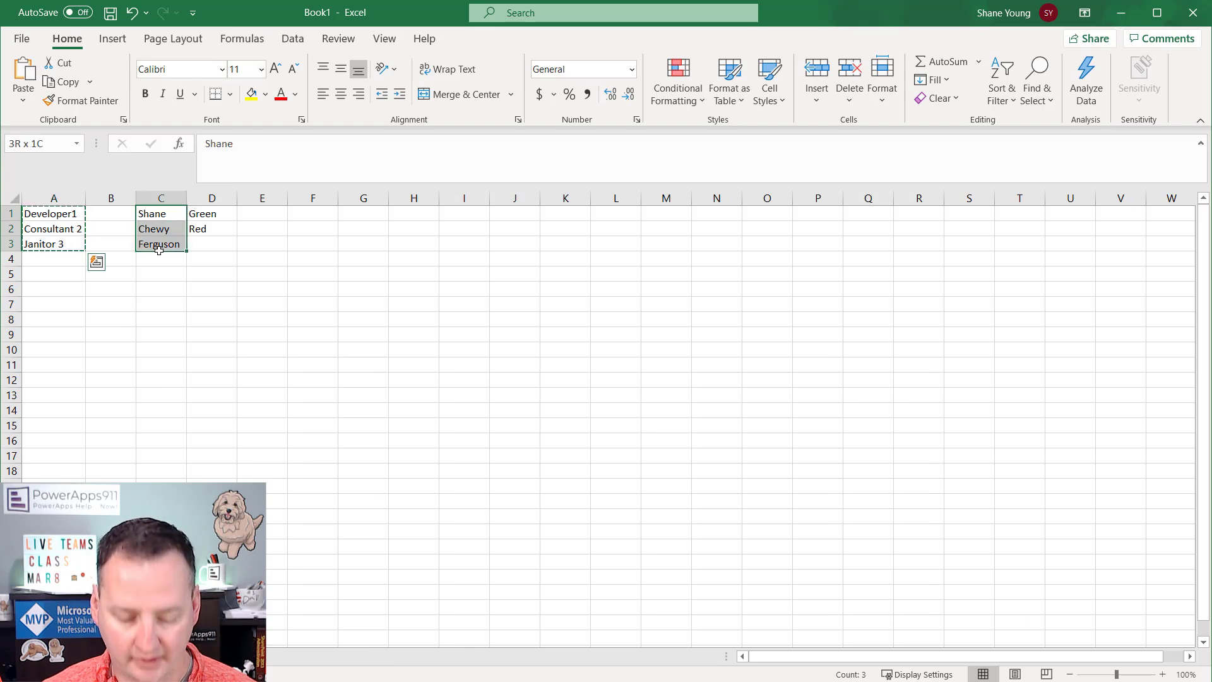
key("ctrl+c")
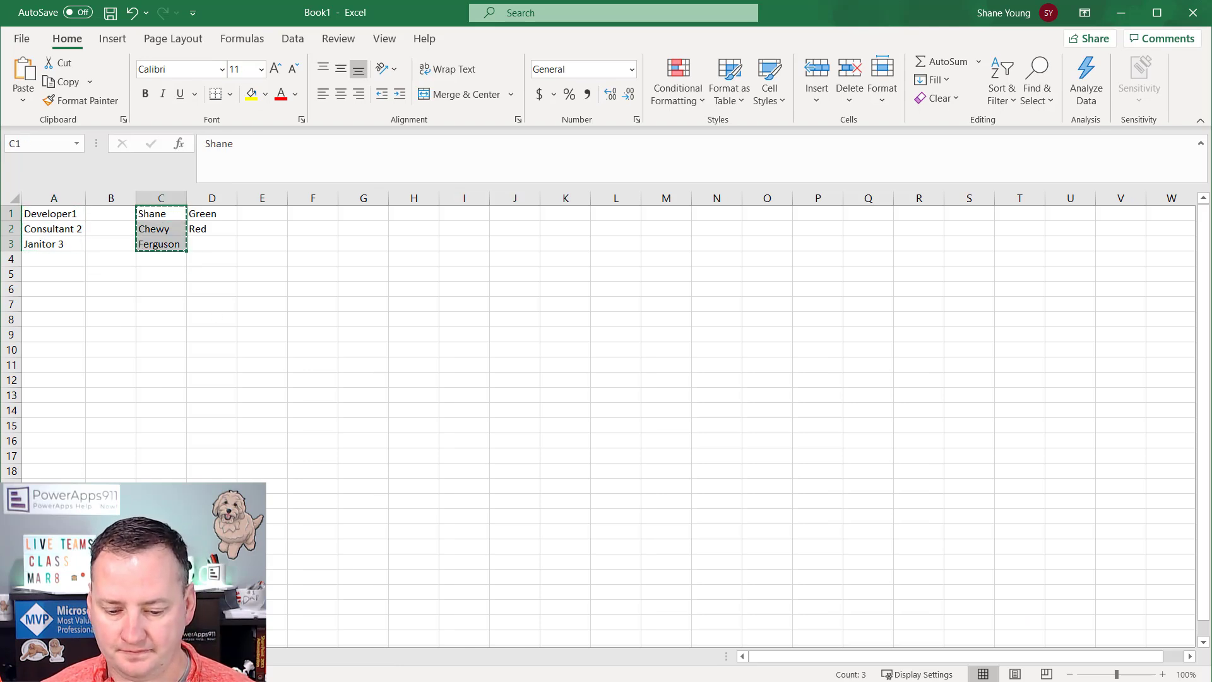
key("alt+Tab")
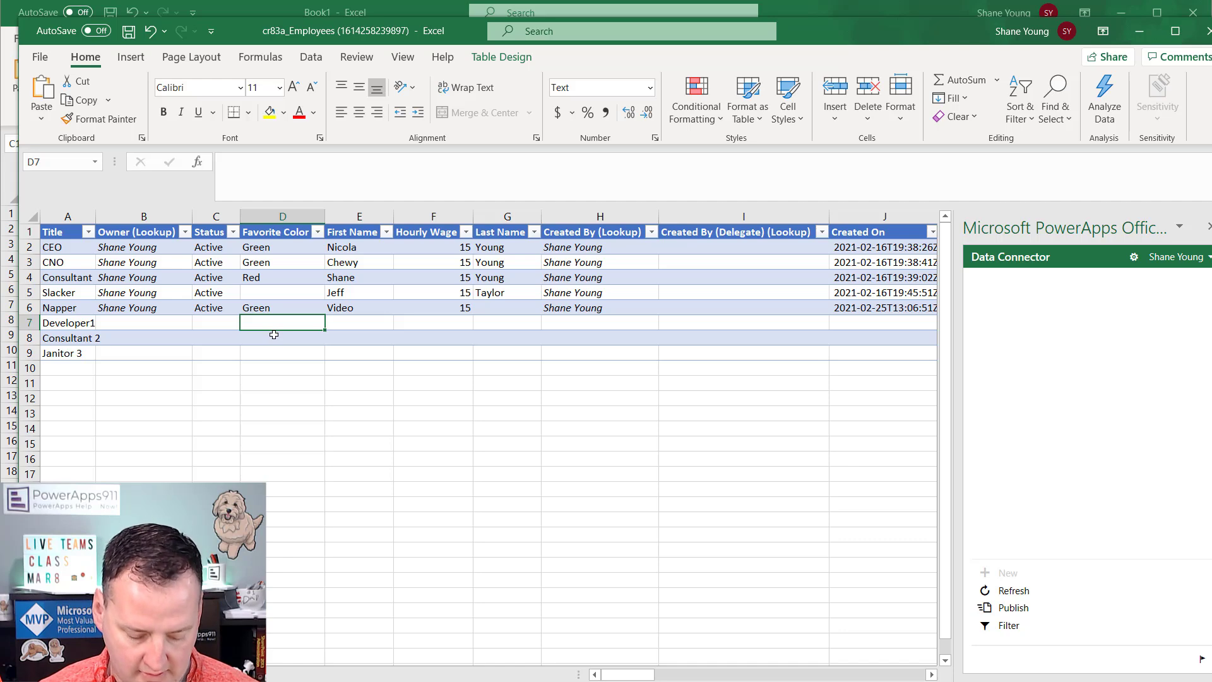
left_click(360, 323)
key("ctrl+v")
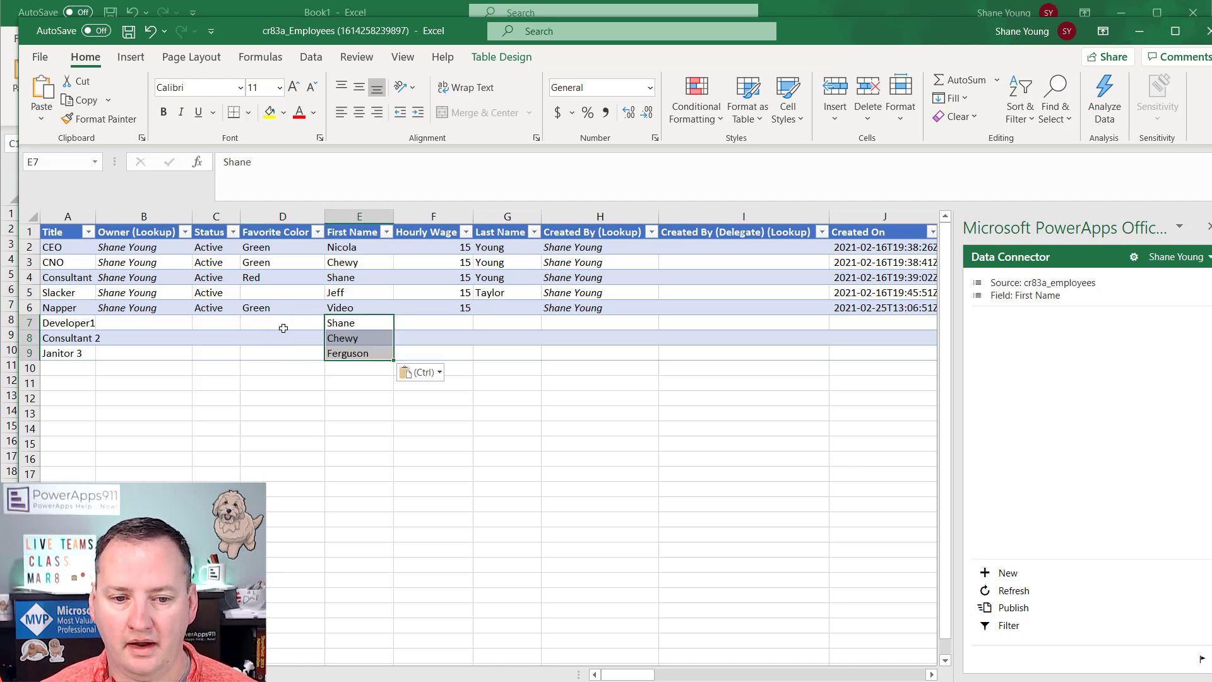
- Copy the colors Green and Red from D1:D2 of Book1 into the Favorite Color cells of the Developer1 and Consultant 2 records
key("alt+Tab")
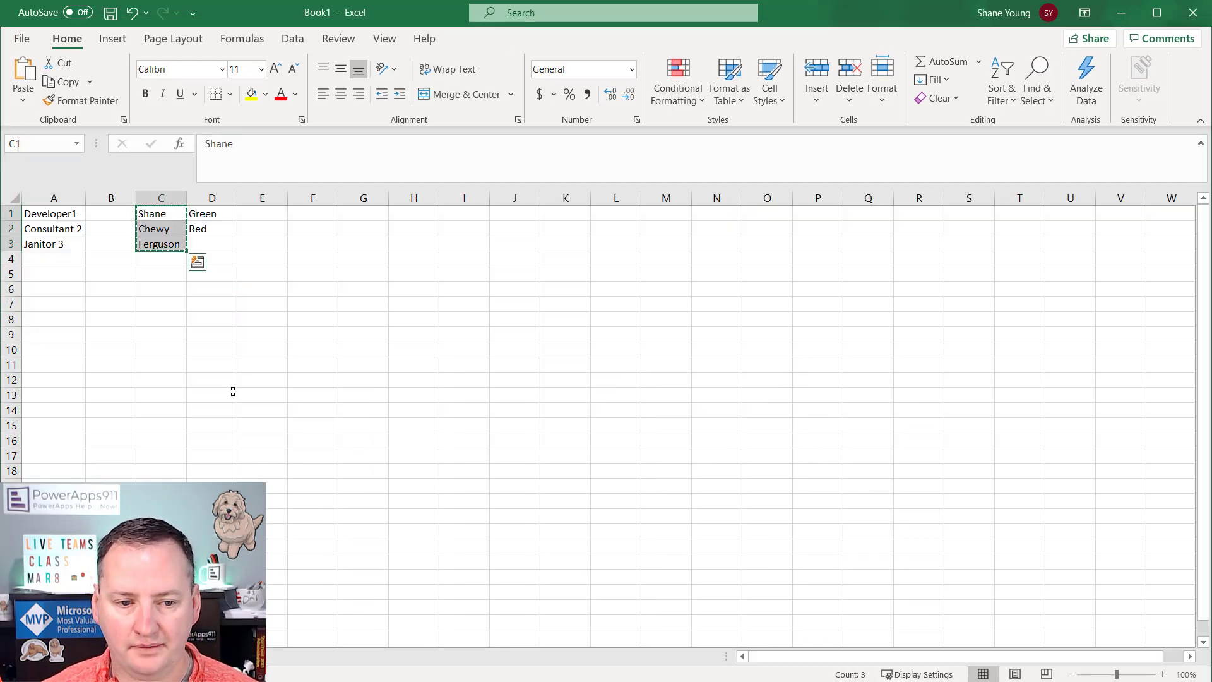
left_click_drag(204, 216, 210, 227)
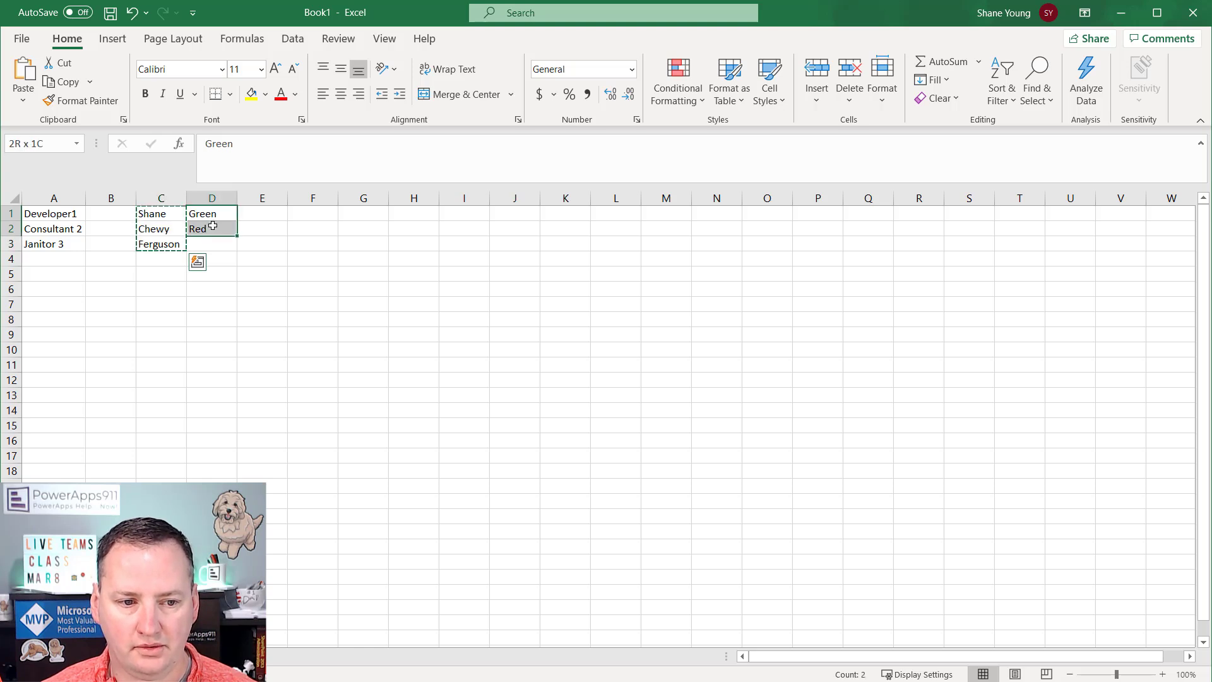
key("ctrl+c")
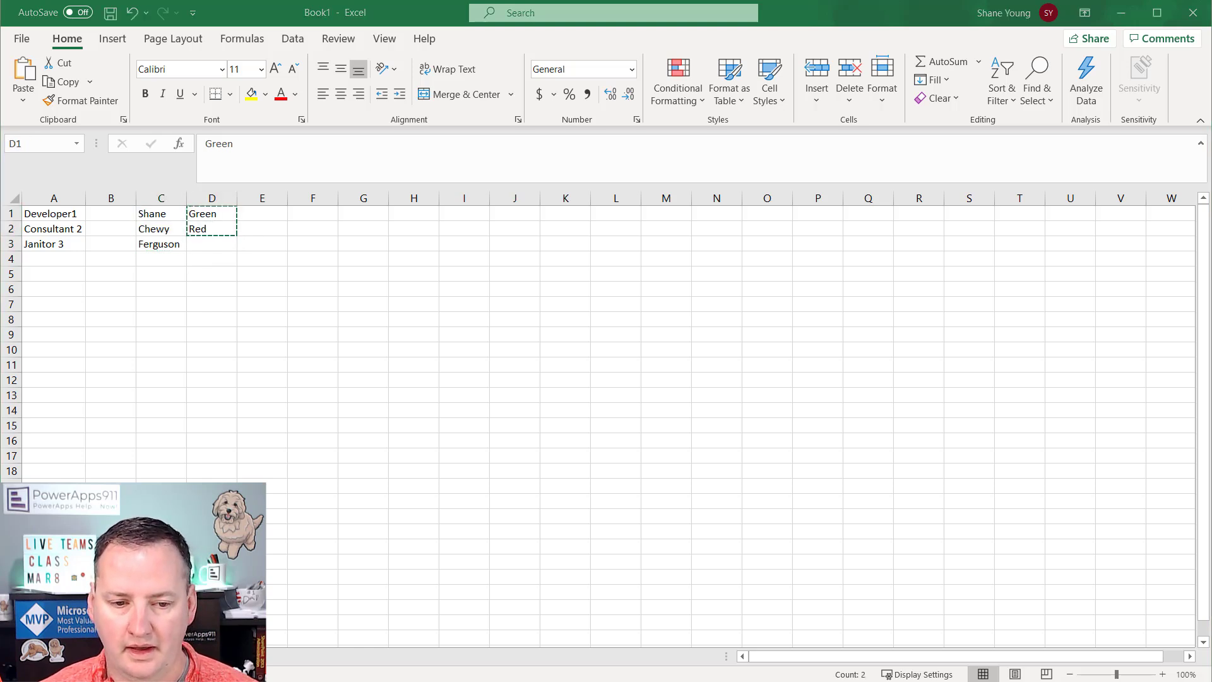
key("alt+Tab")
left_click(289, 322)
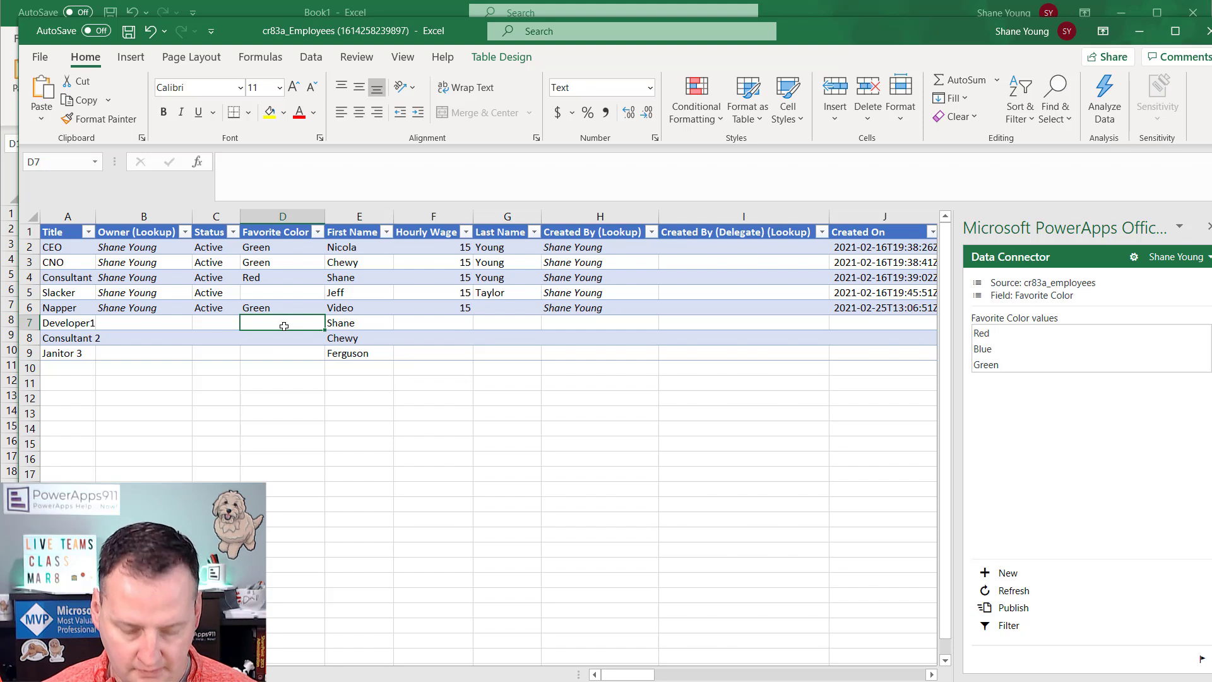
key("ctrl+v")
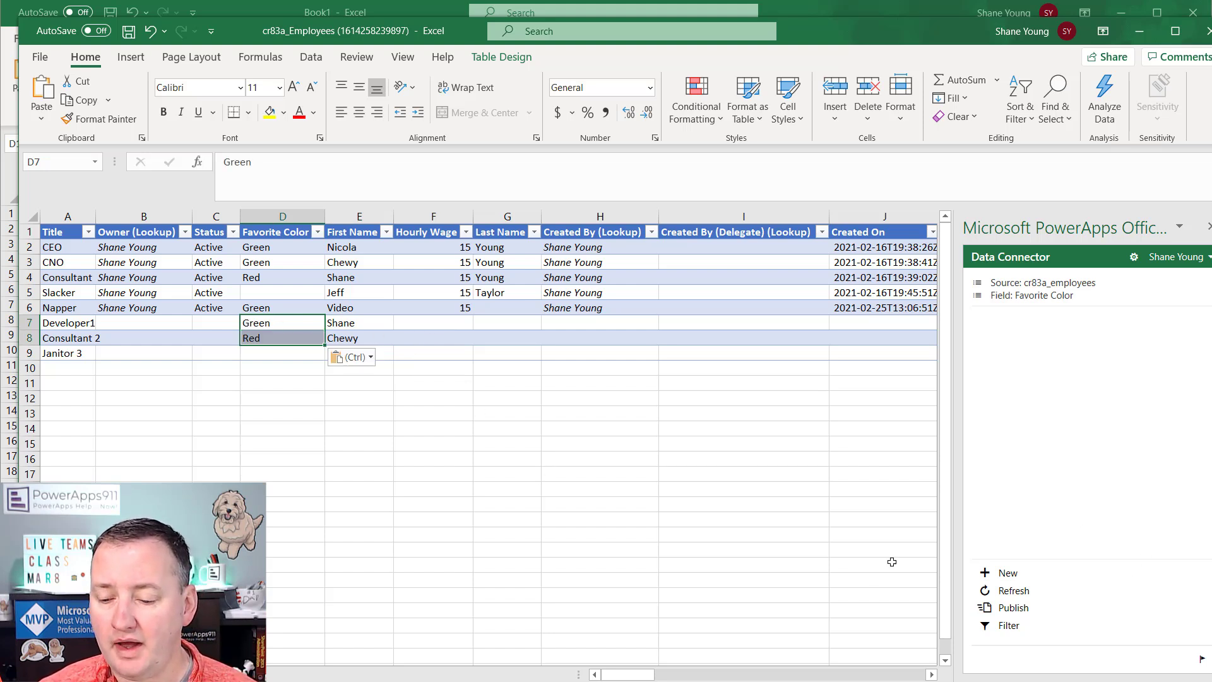
- Publish the newly pasted employee records to the data source and refresh the Employees sheet
left_click(1016, 610)
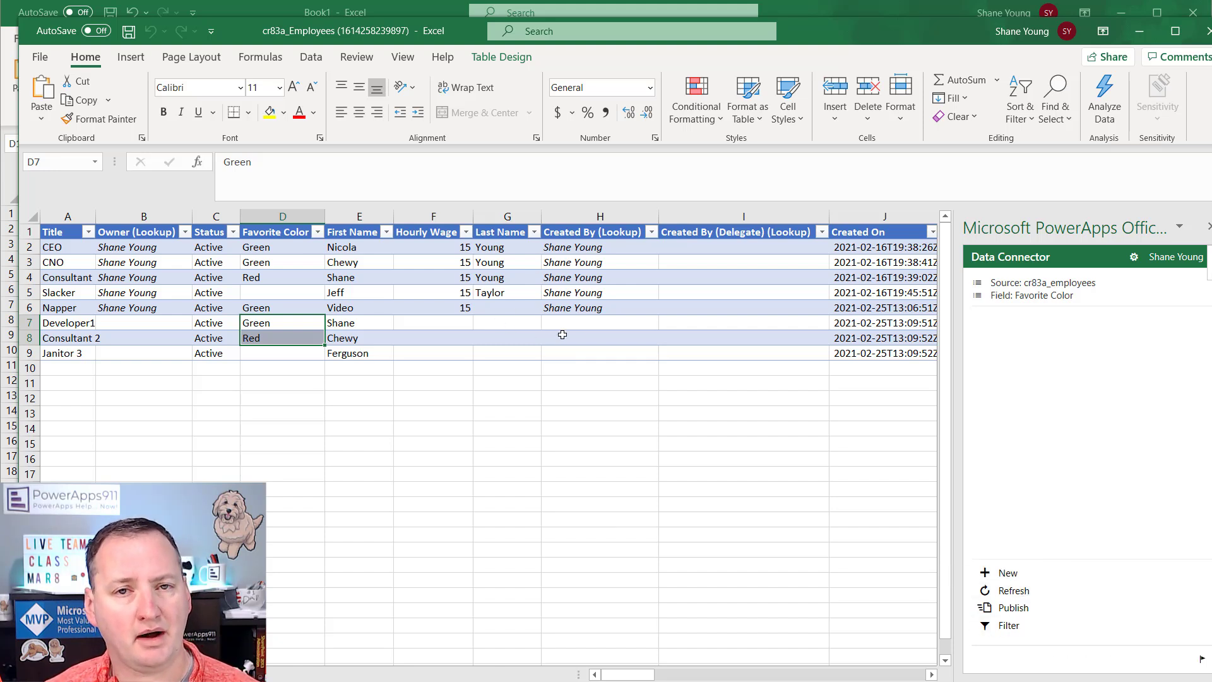
left_click(1013, 591)
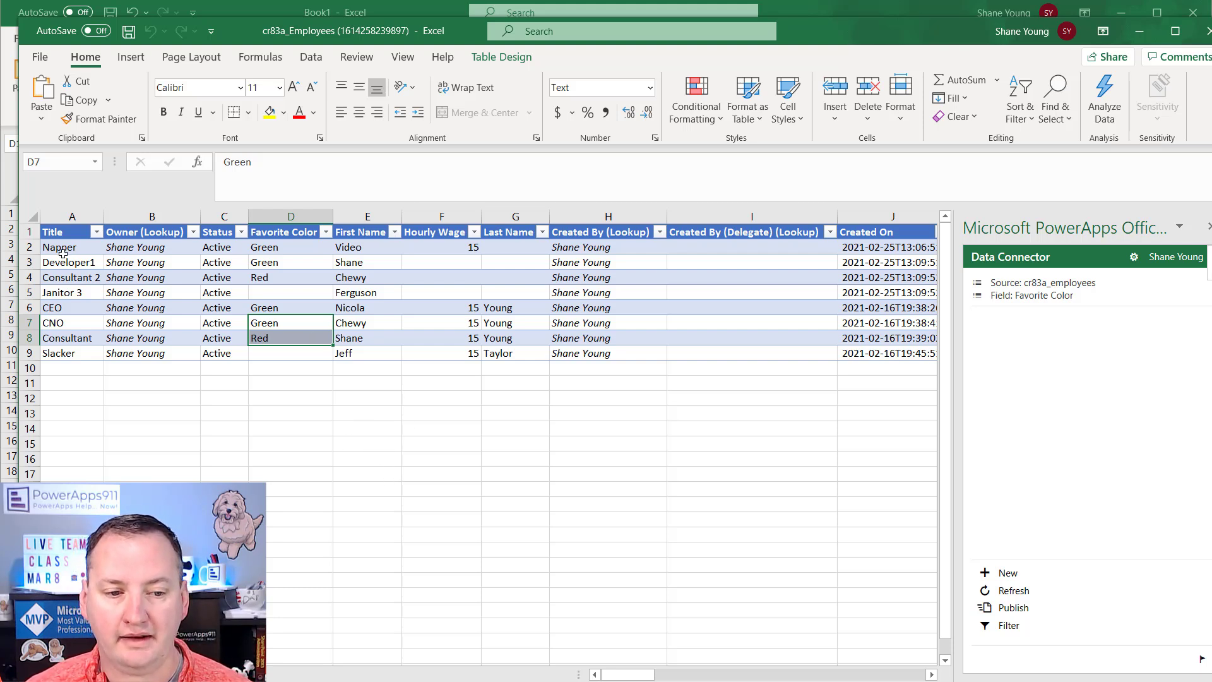
- Duplicate the Title through Last Name values of rows 2 to 9 into rows 10 to 17 and publish, accepting that read-only changes are reverted
left_click_drag(65, 246, 516, 348)
key("ctrl+c")
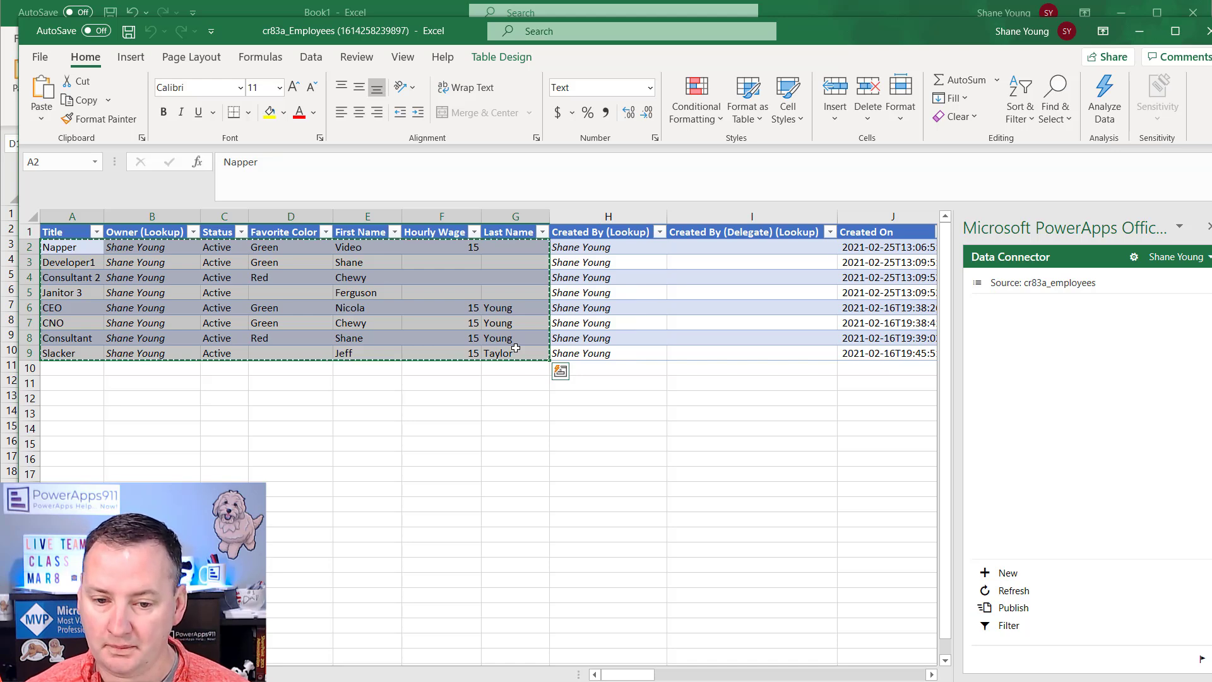
left_click(75, 367)
key("ctrl+v")
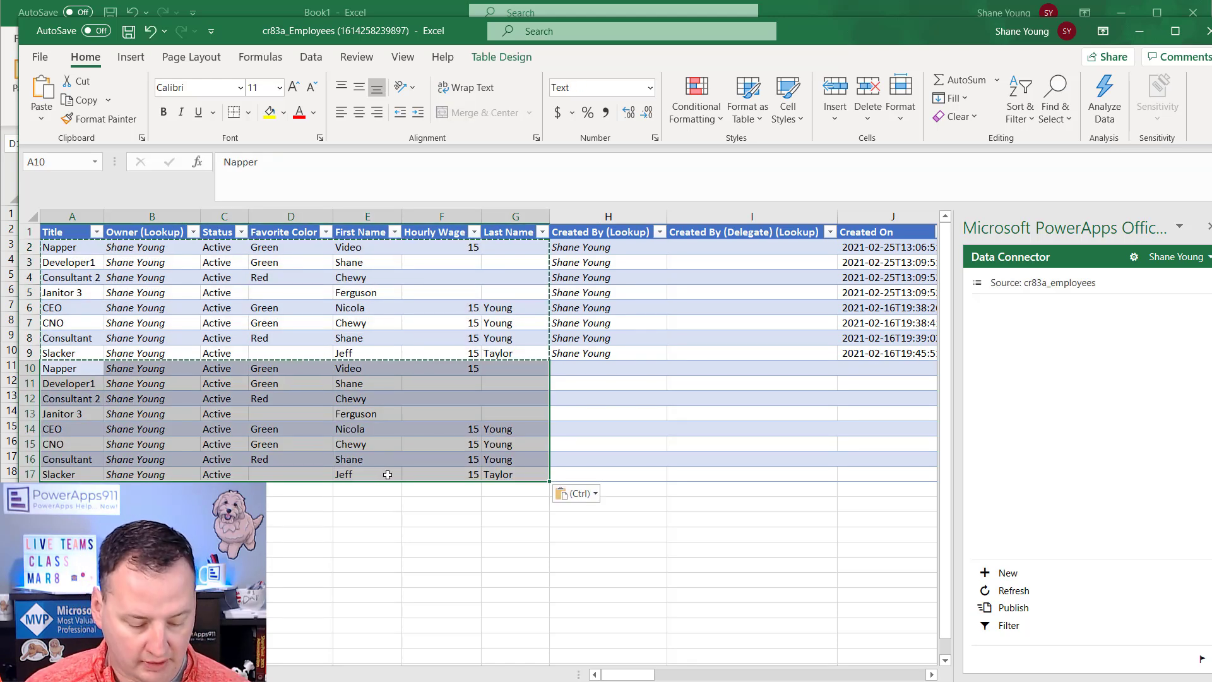
key("Escape")
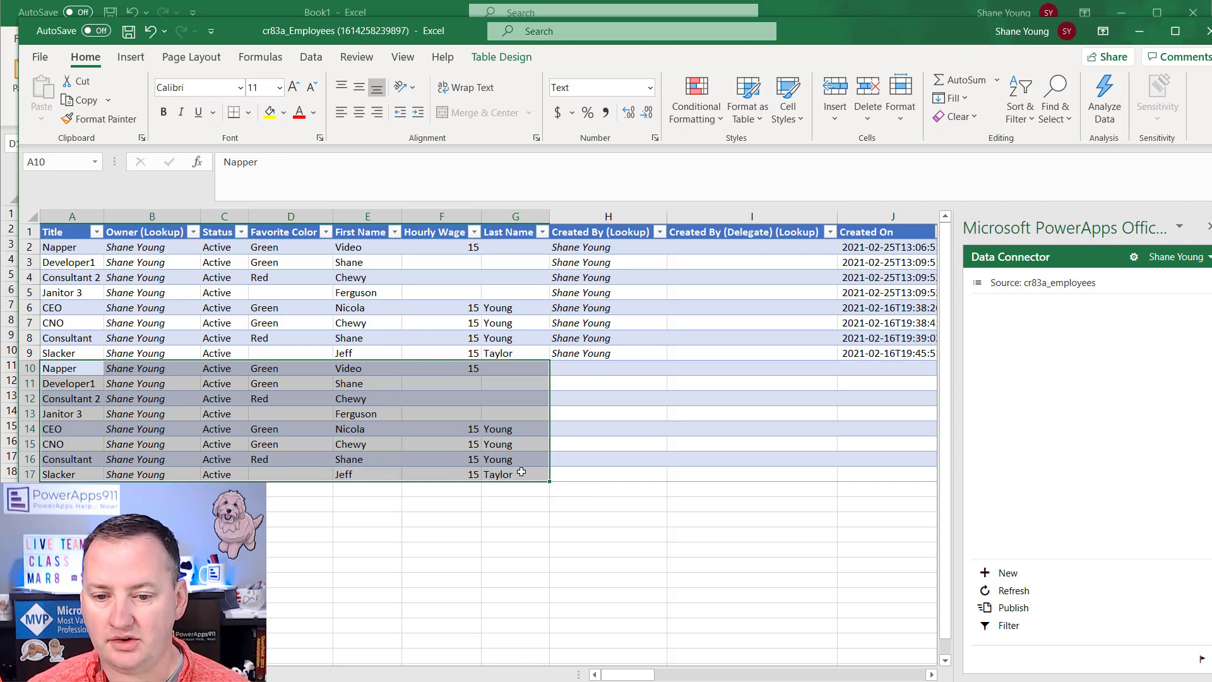
left_click(1013, 608)
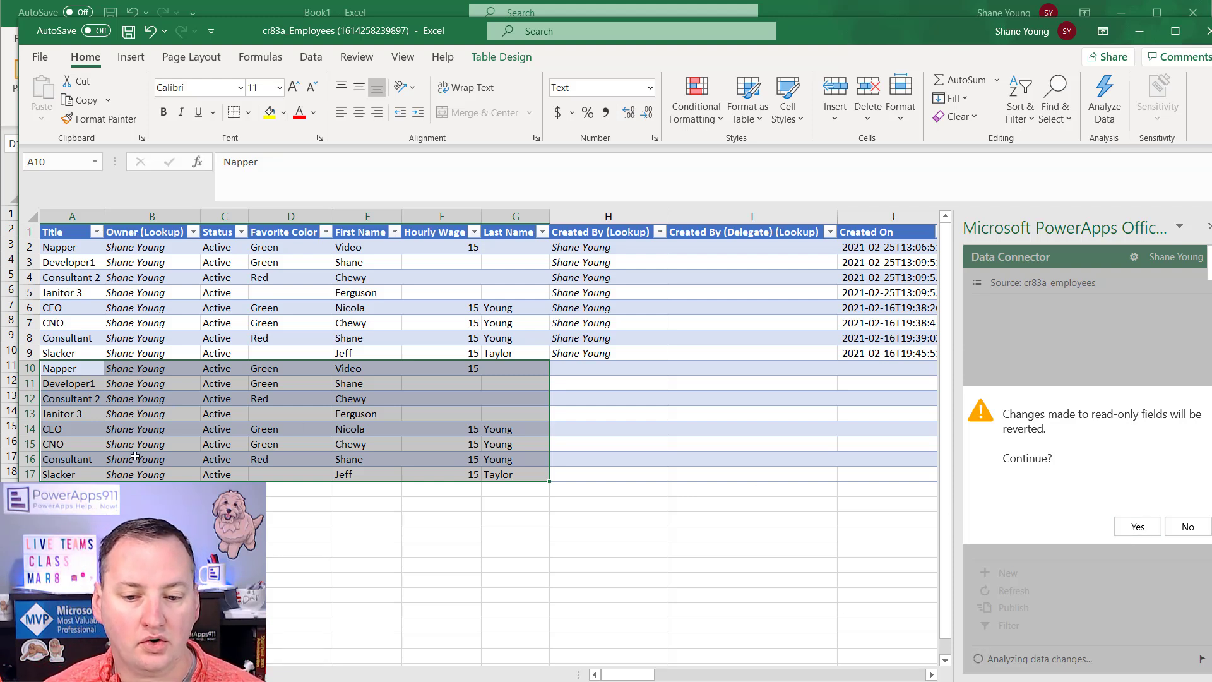
left_click(1135, 527)
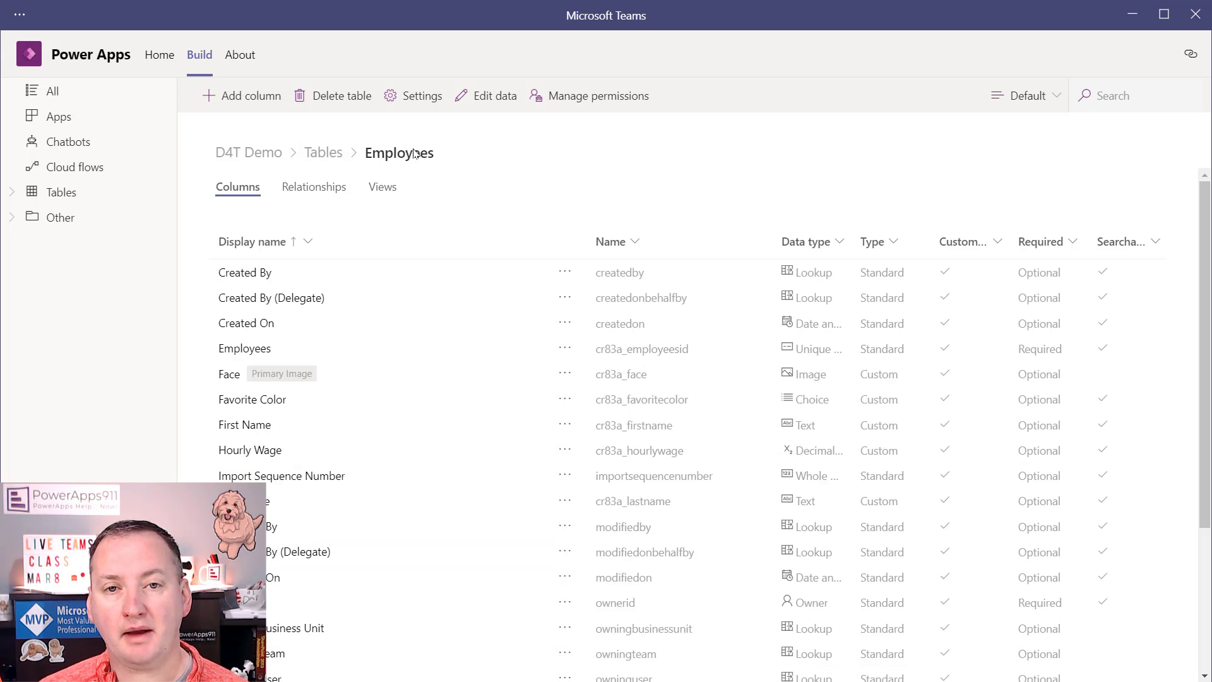
- Add an optional Manager lookup column related to the User table to the Employees table in Power Apps, and save the table
left_click(256, 96)
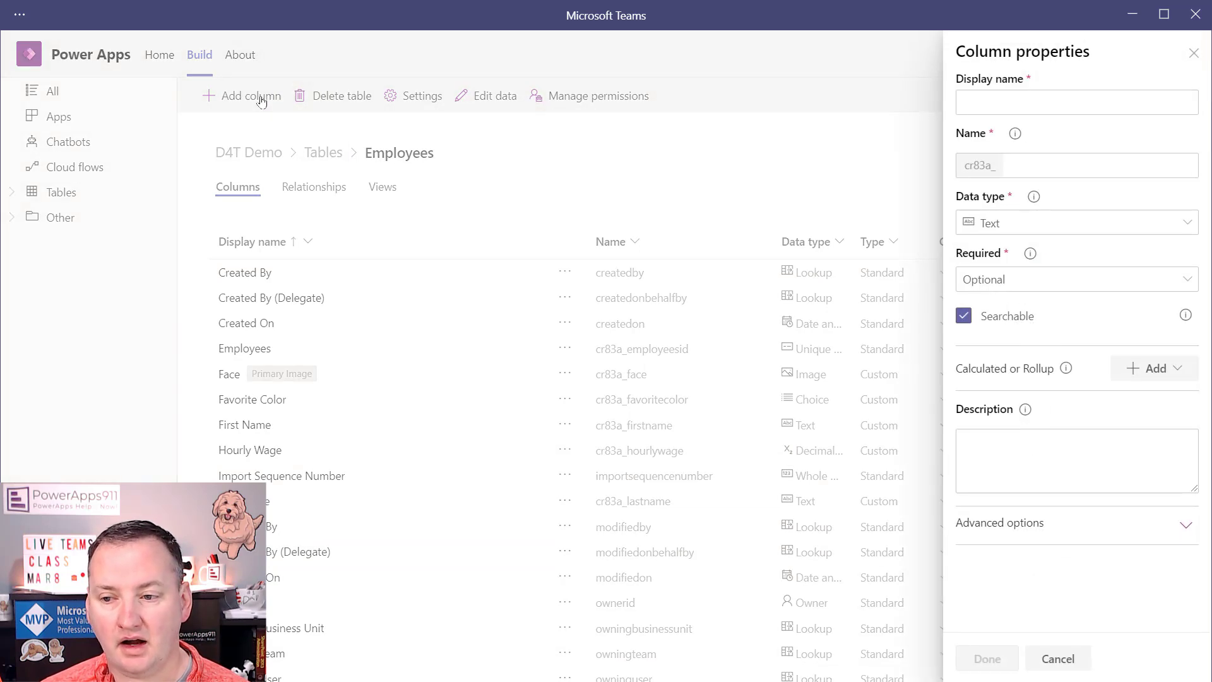
left_click(1037, 101)
type("Manager")
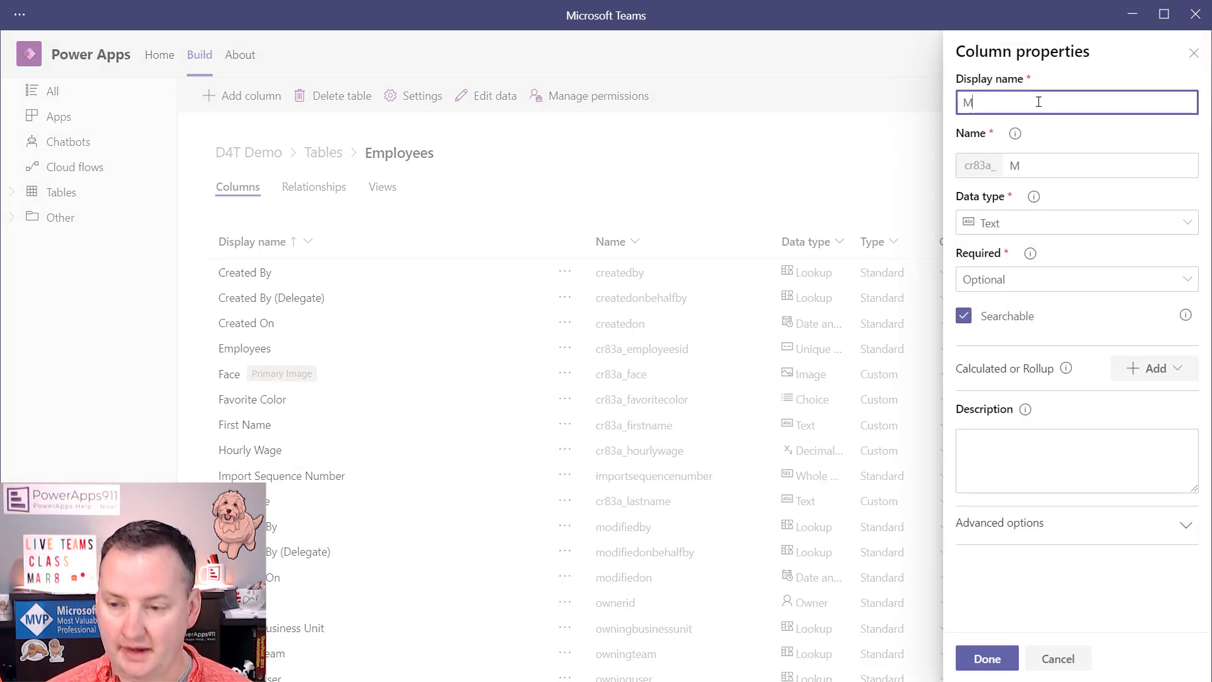
left_click(1077, 226)
scroll(802, 480, "down", 1)
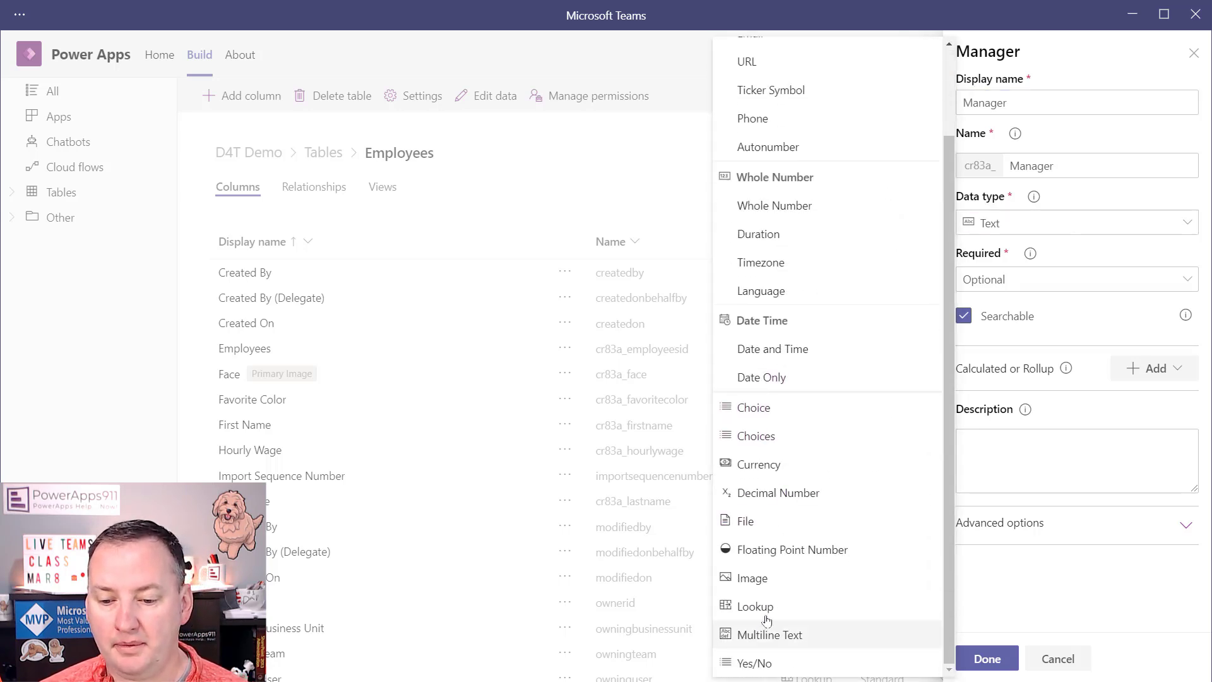
left_click(790, 605)
left_click(1060, 273)
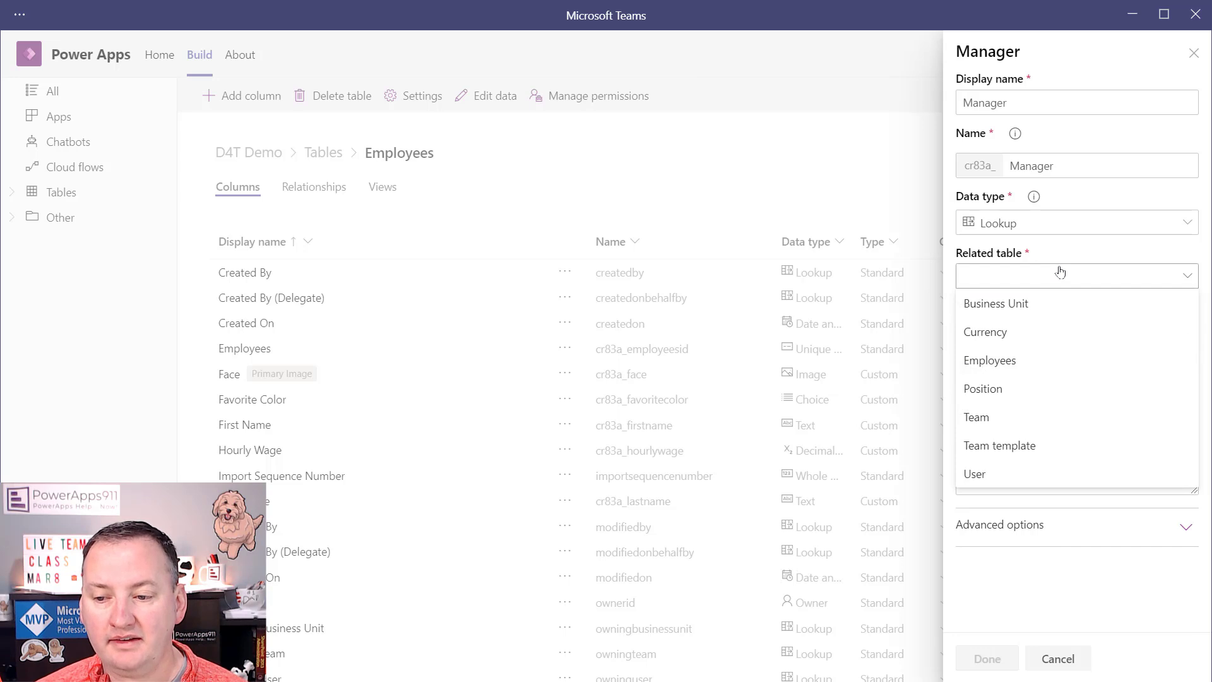
left_click(977, 475)
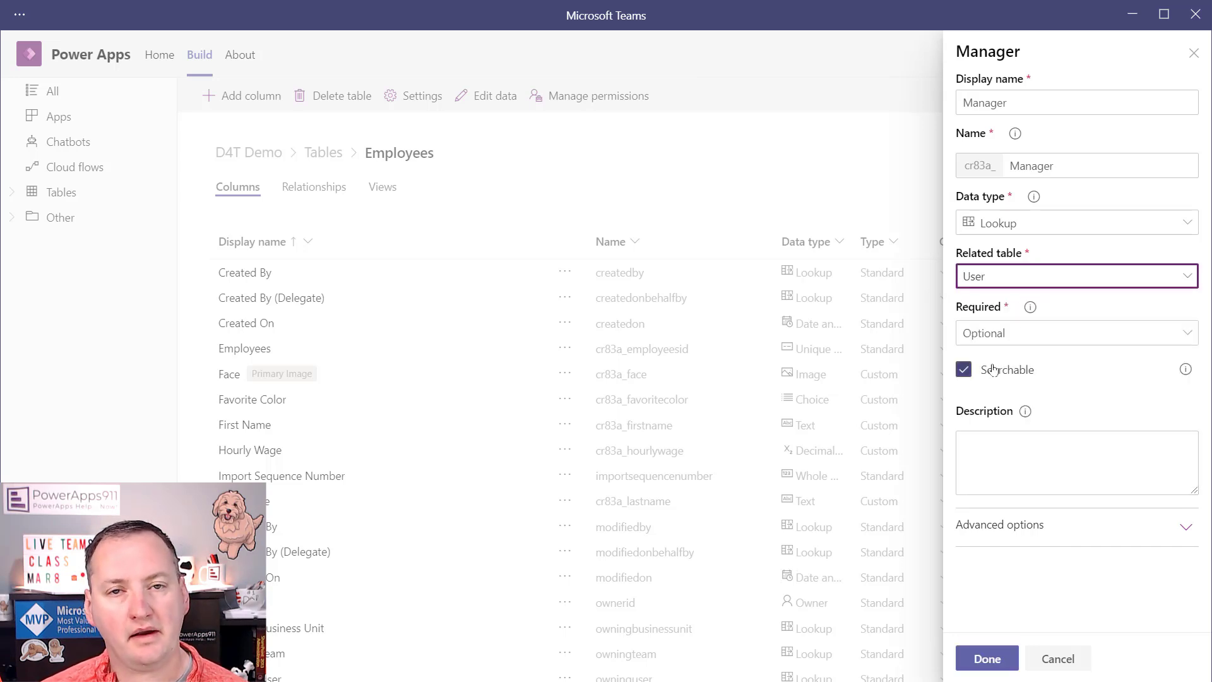
left_click(988, 658)
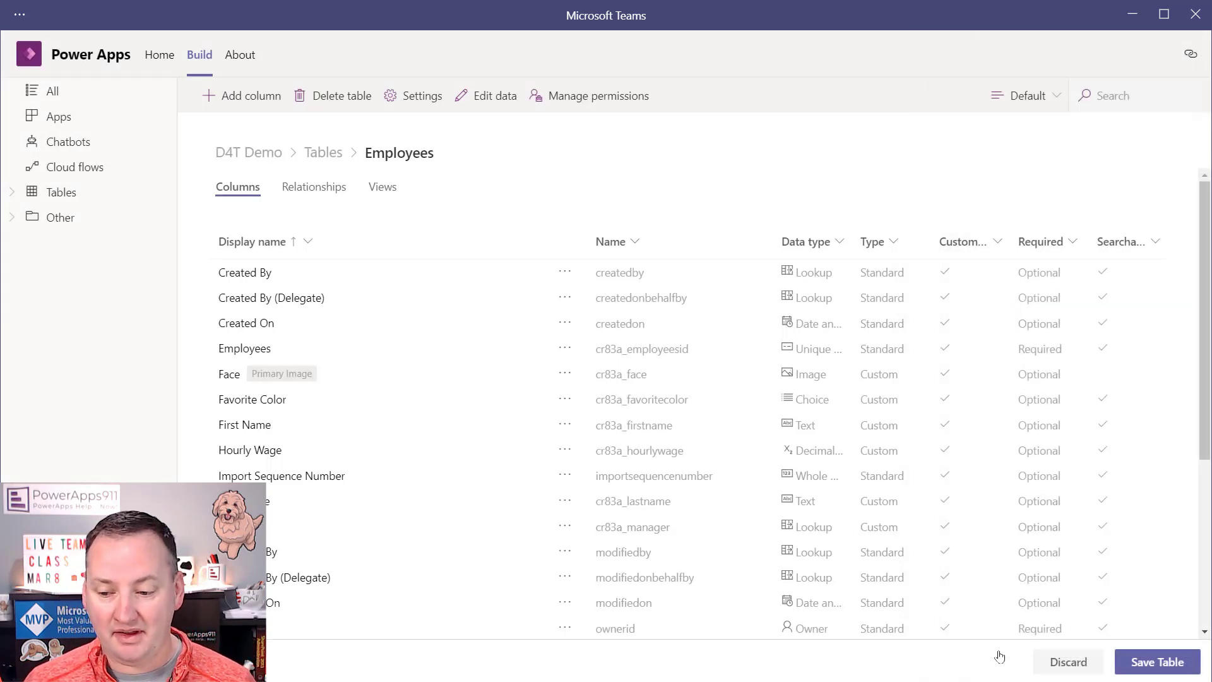
left_click(1130, 664)
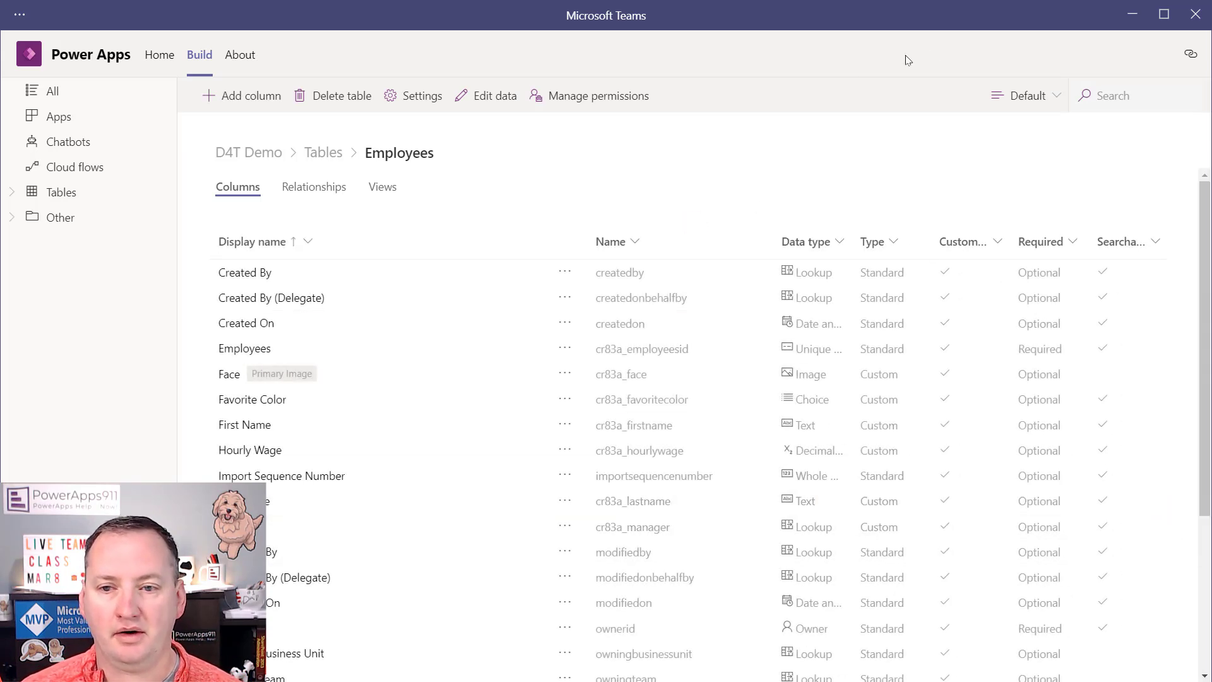
- Switch to the Employees workbook in Excel and try twice to refresh its data, dismissing the errors
left_click(1135, 23)
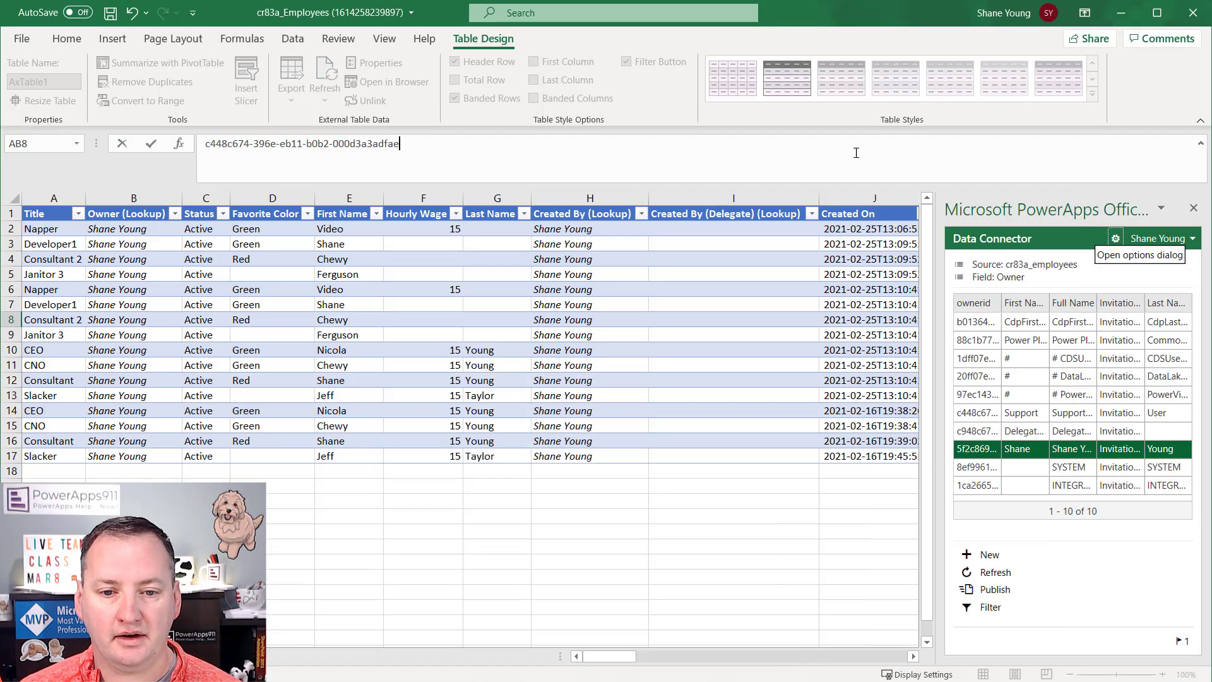
left_click(1006, 572)
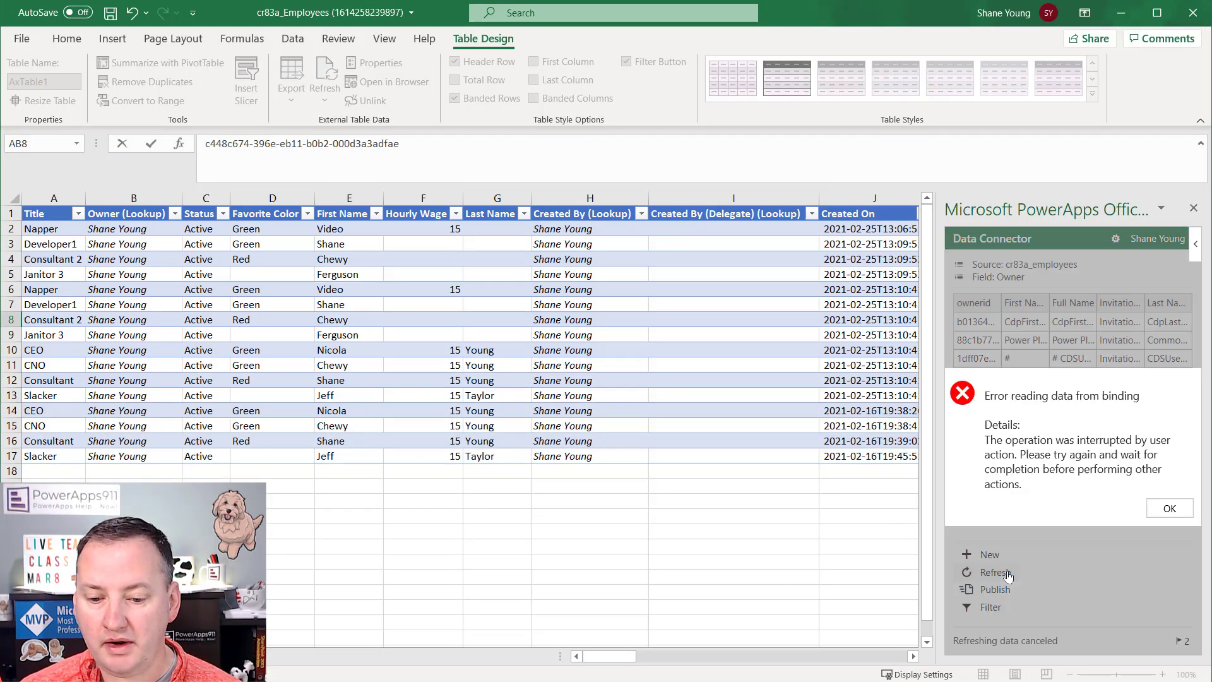
left_click(1170, 507)
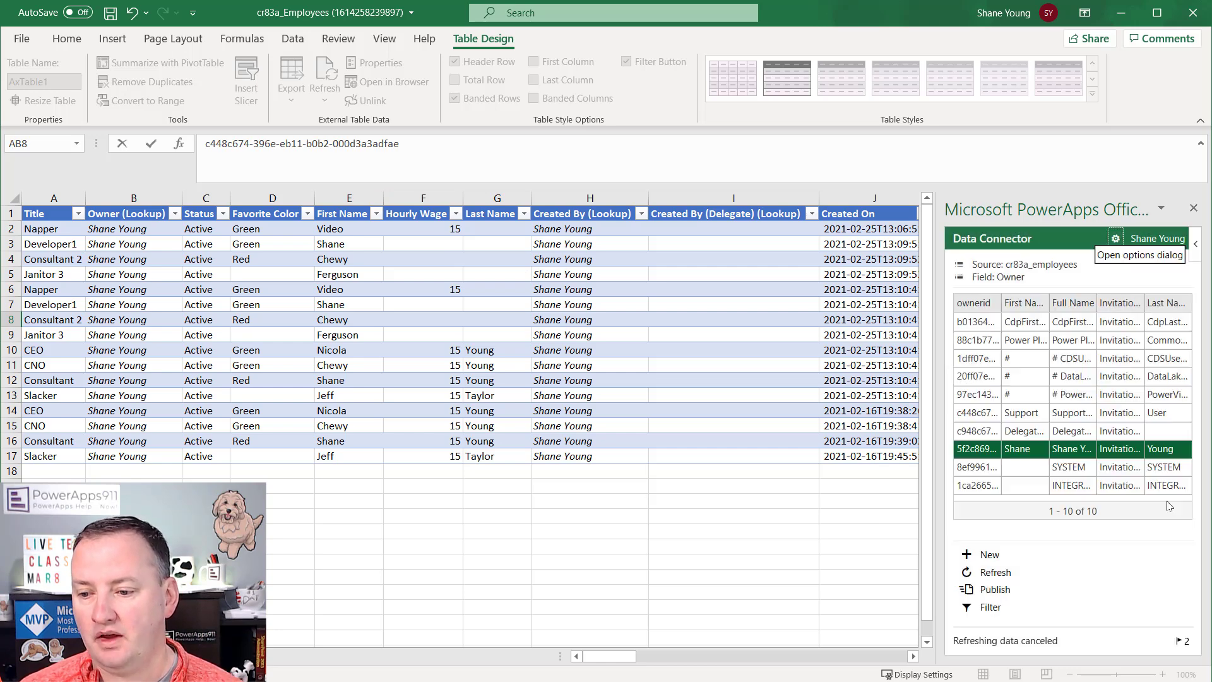
left_click(995, 572)
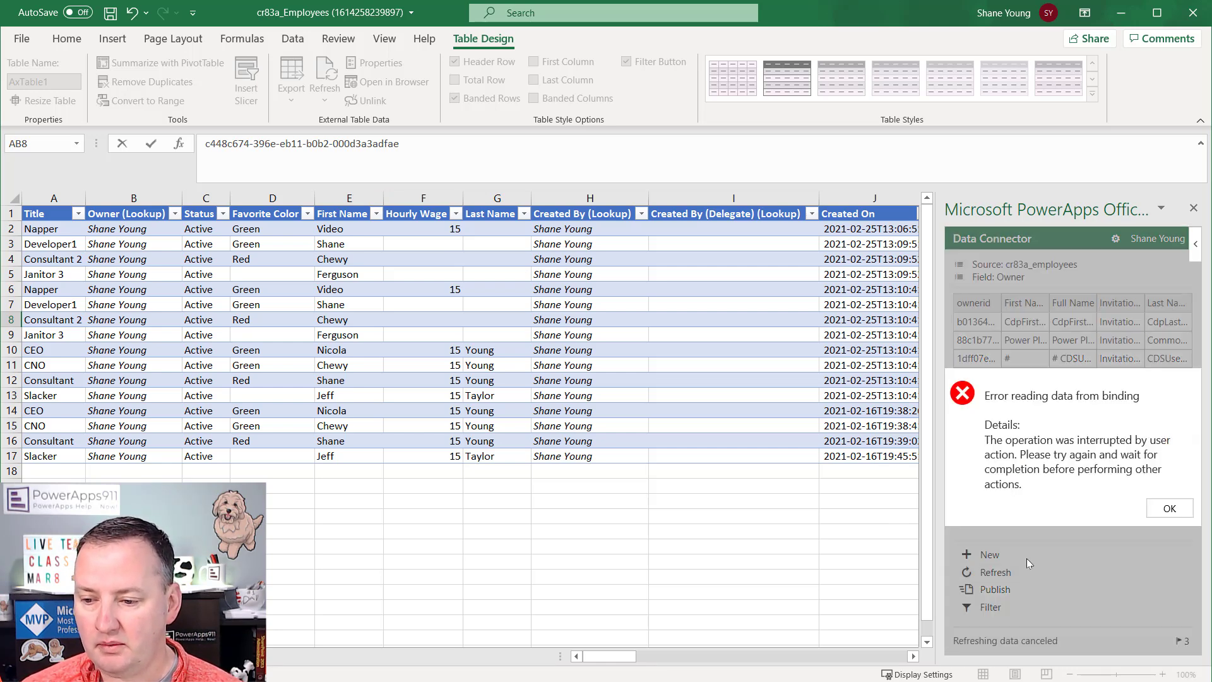
left_click(1173, 509)
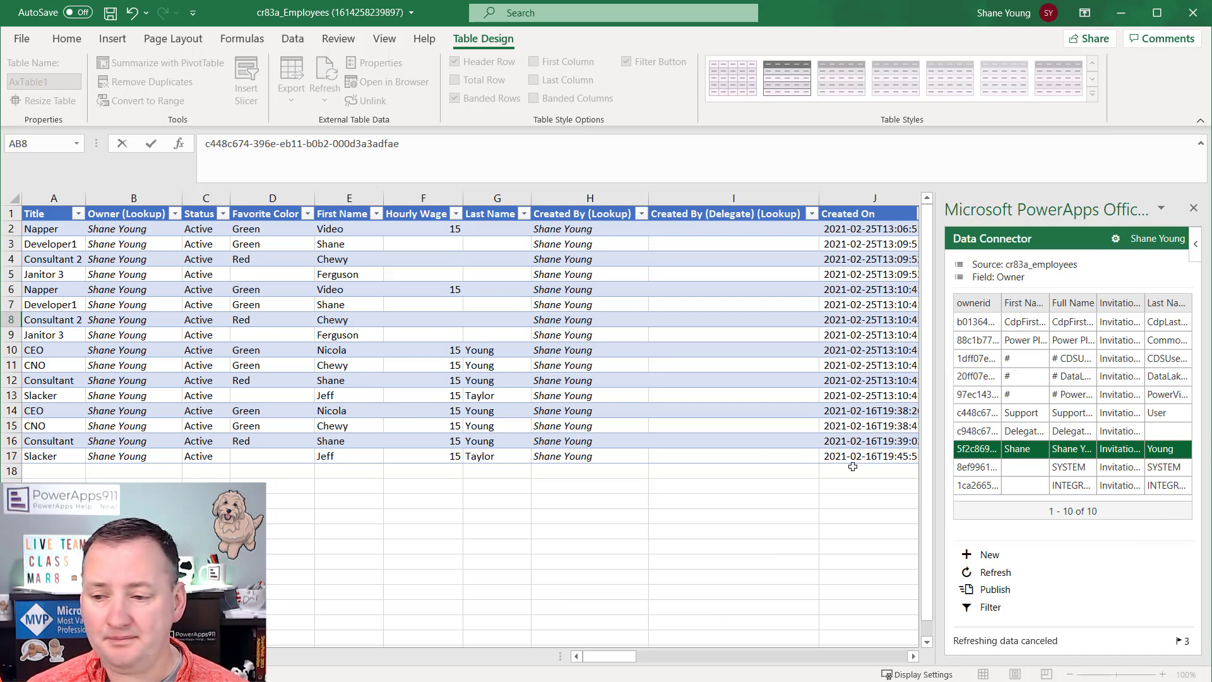
- Try reloading the PowerApps Office Add-in, and close the Employees workbook without saving
left_click(1195, 249)
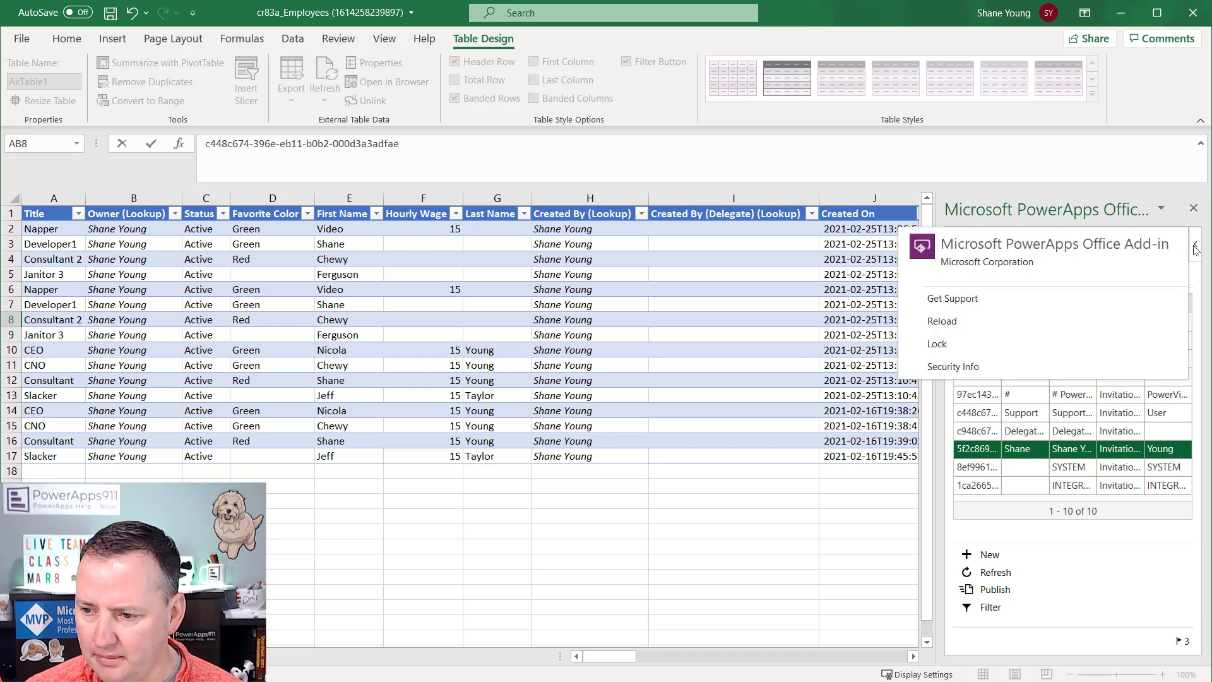
left_click(960, 322)
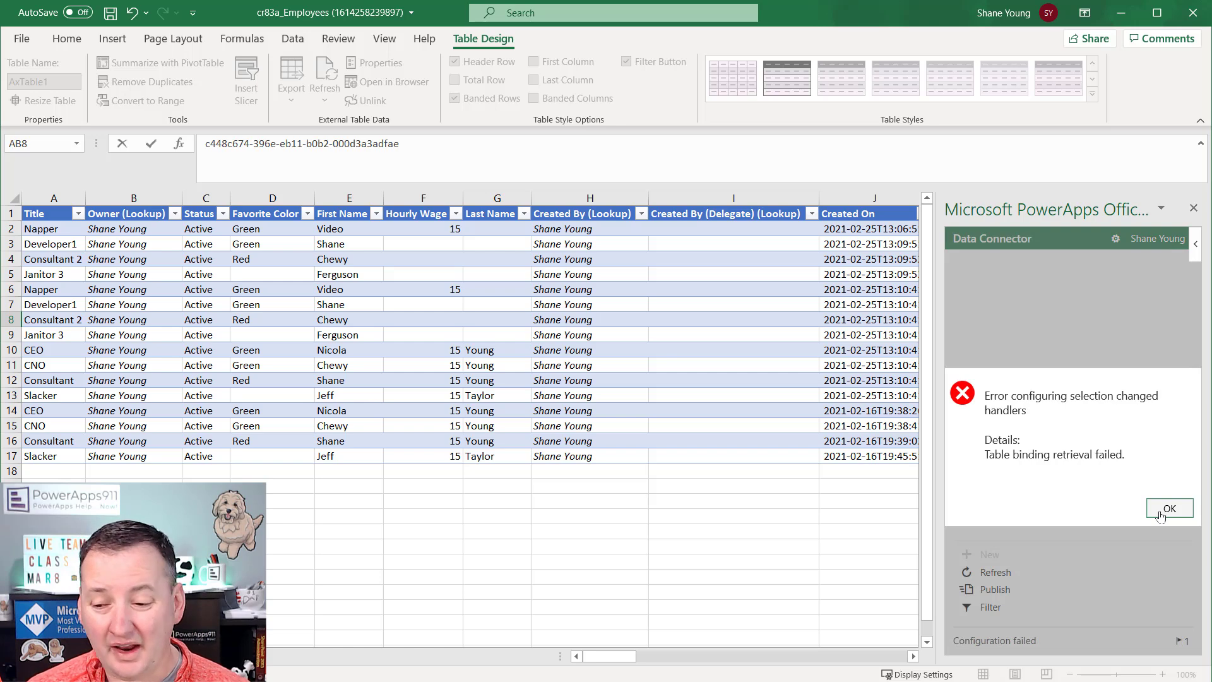
left_click(1160, 516)
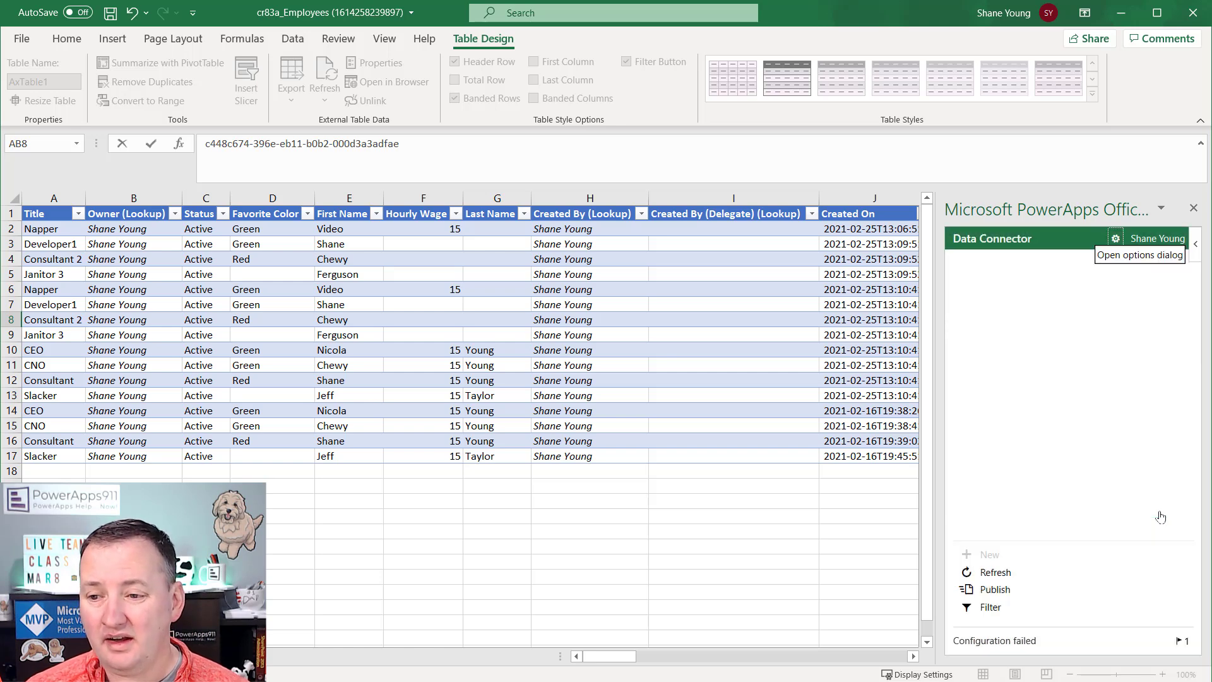
left_click(1195, 17)
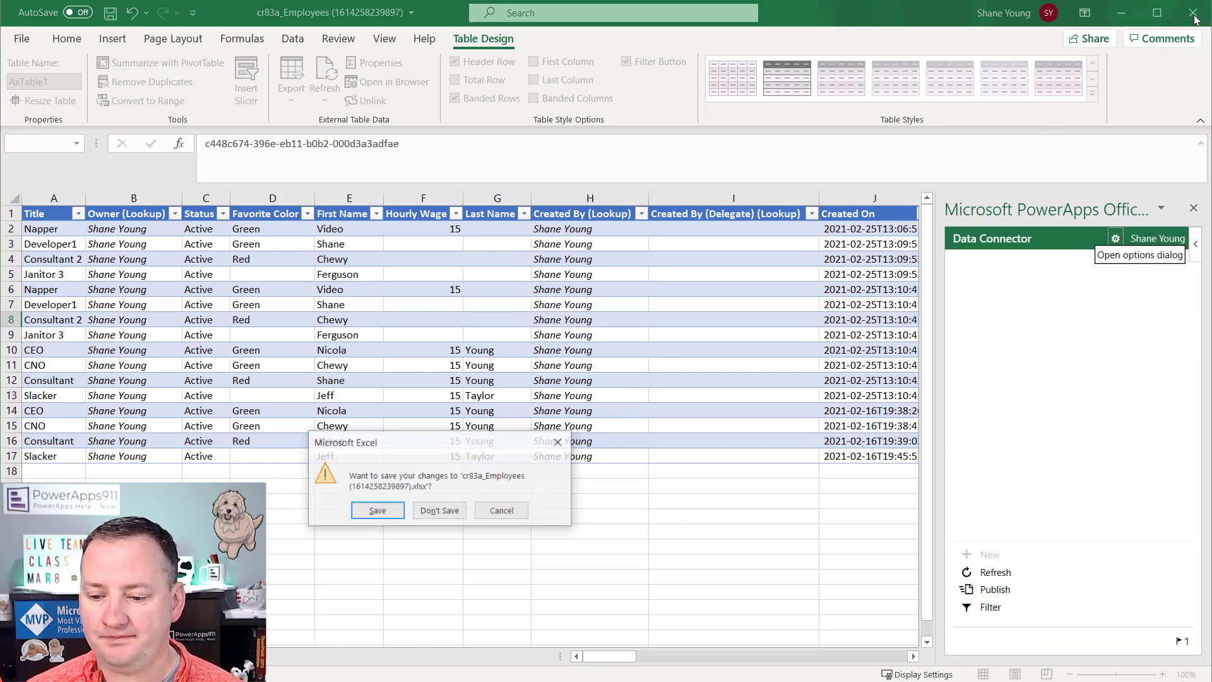
left_click(442, 511)
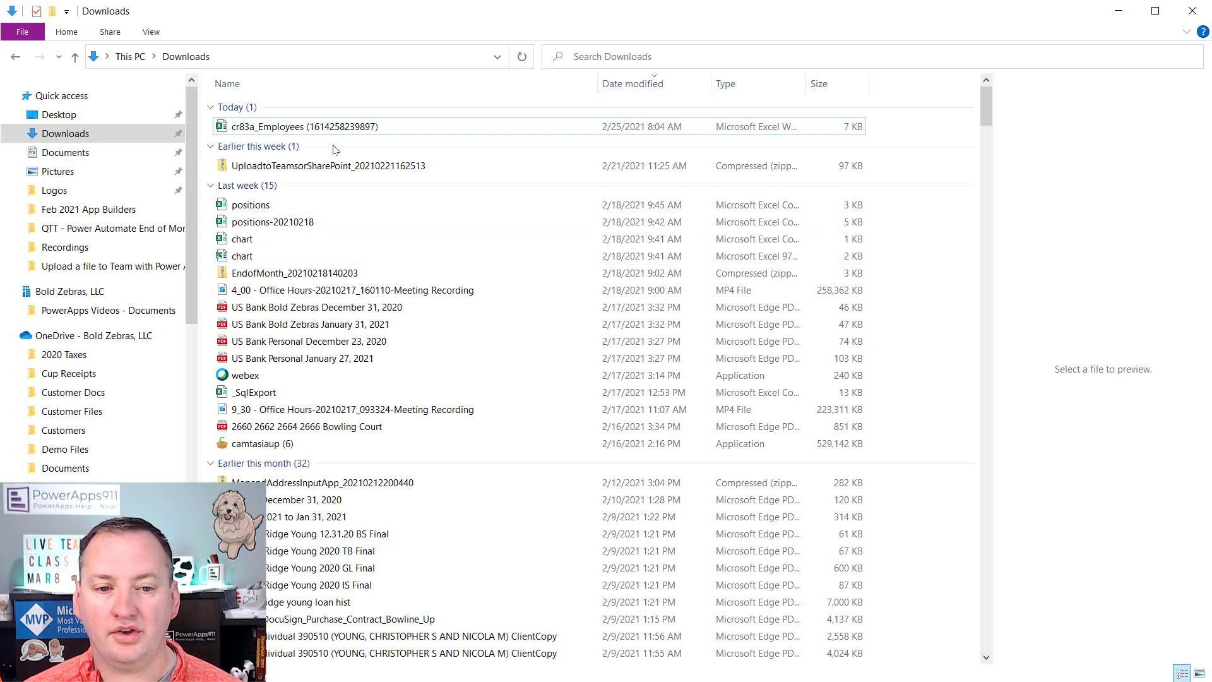
left_click(335, 128)
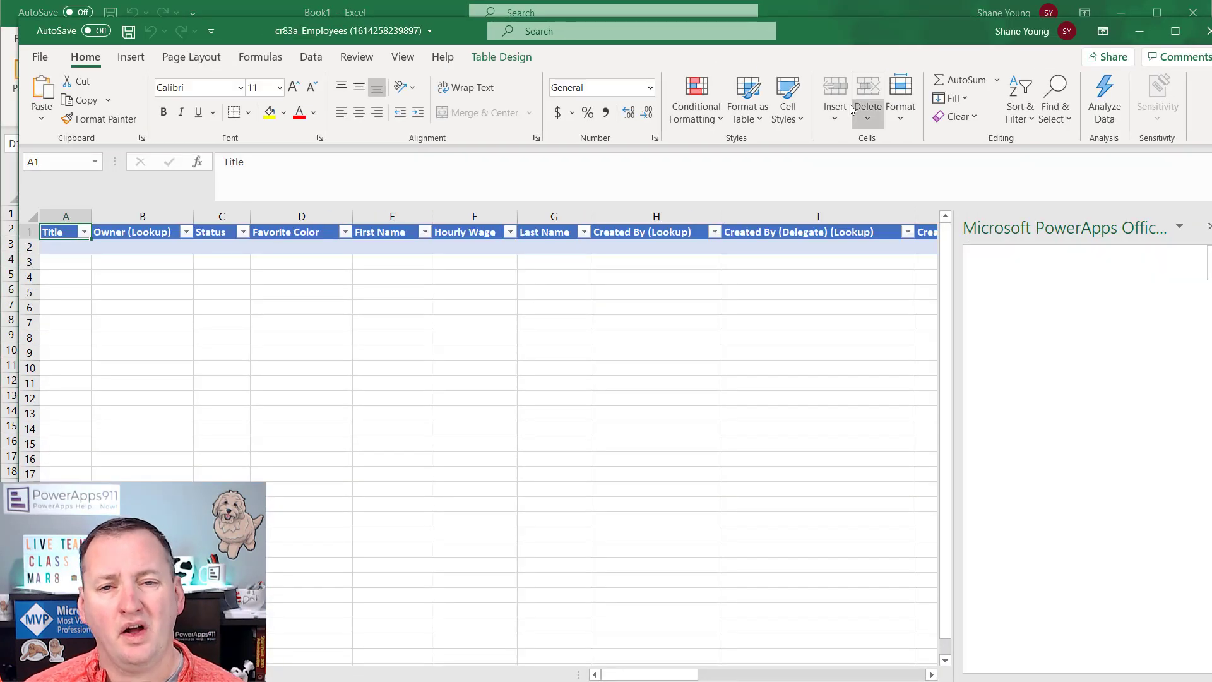
left_click(1182, 35)
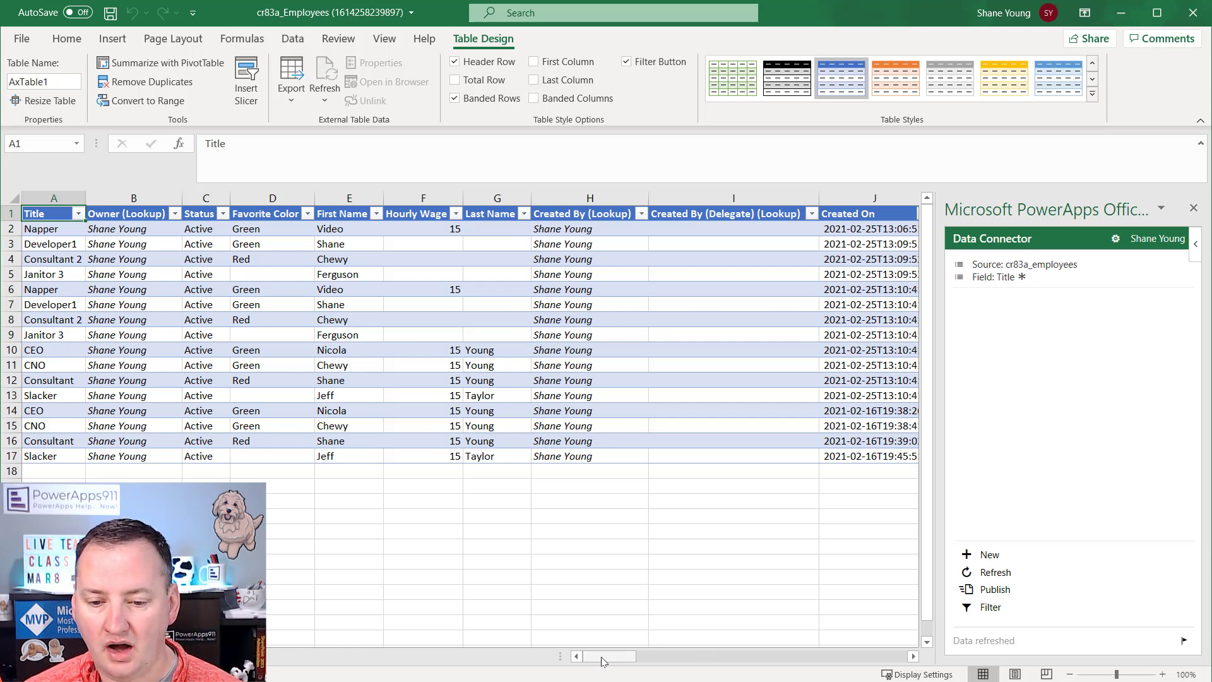
mouse_move(604, 656)
left_mouse_down()
mouse_move(642, 660)
mouse_move(603, 662)
left_mouse_up()
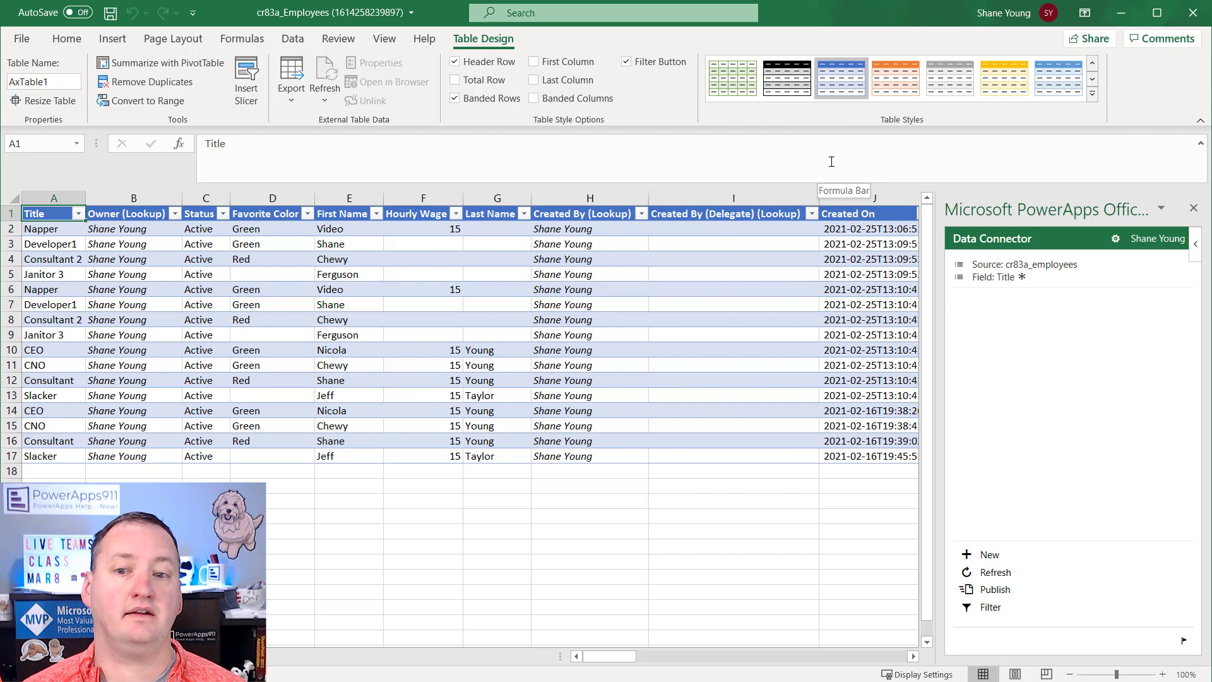
left_click(1193, 13)
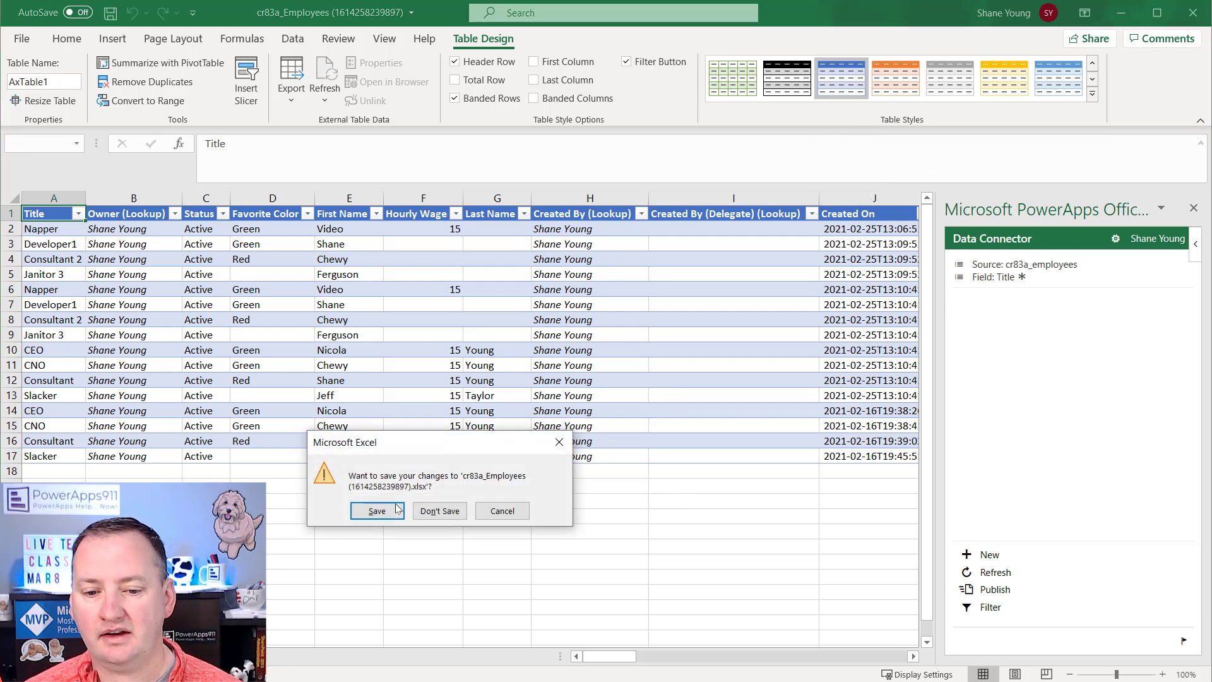
left_click(438, 512)
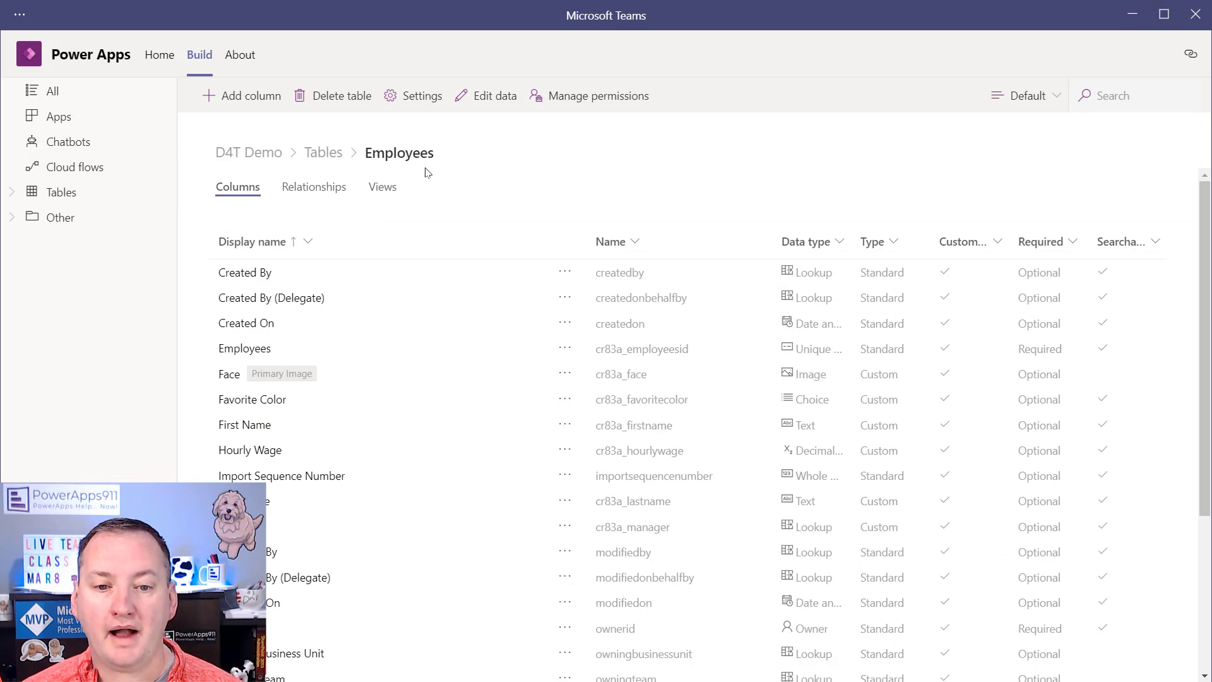
- Export the Employees table from Power Apps for editing in Excel again, and open the newly generated workbook
left_click(337, 158)
left_click(643, 236)
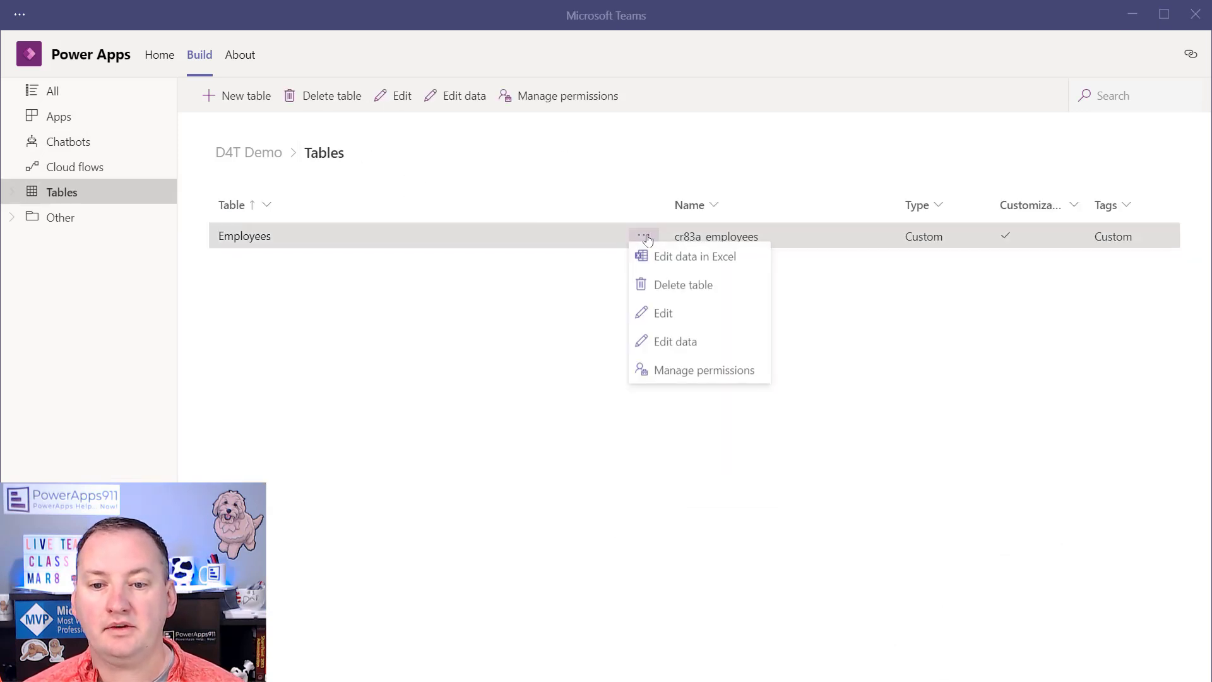
left_click(680, 264)
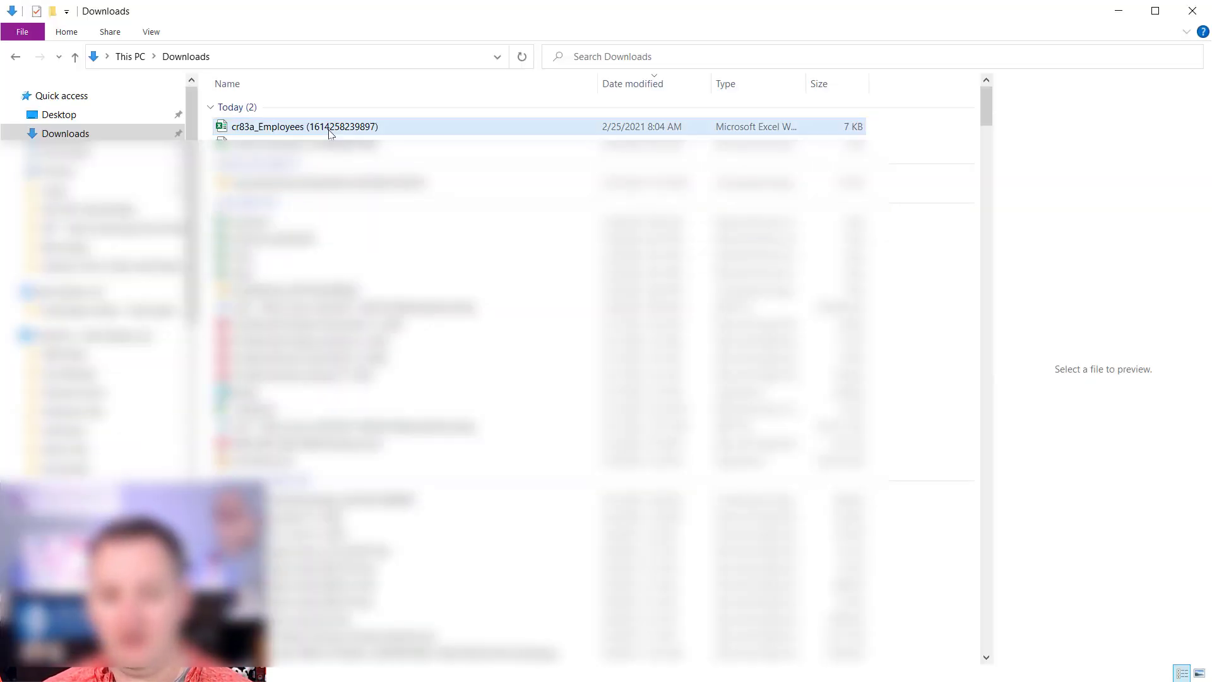
left_click(333, 129)
key("alt+Tab")
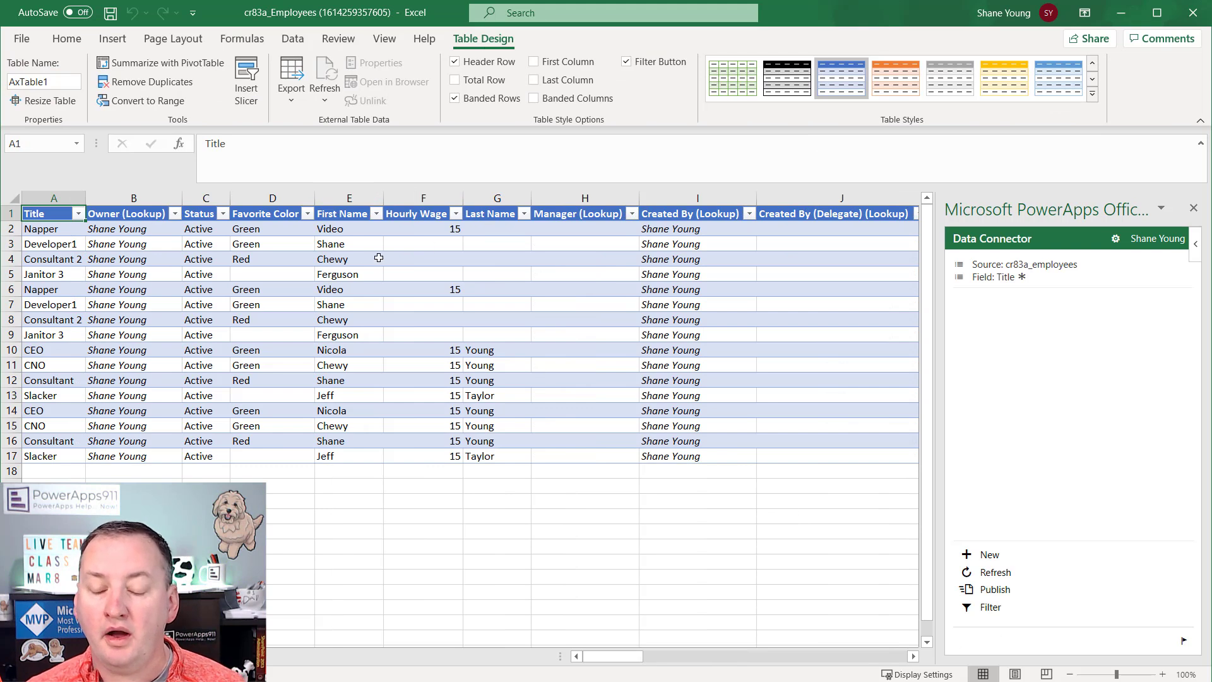
- Assign the signed-in user's account as Manager (Lookup) for the Napper record in row 2
left_click(601, 231)
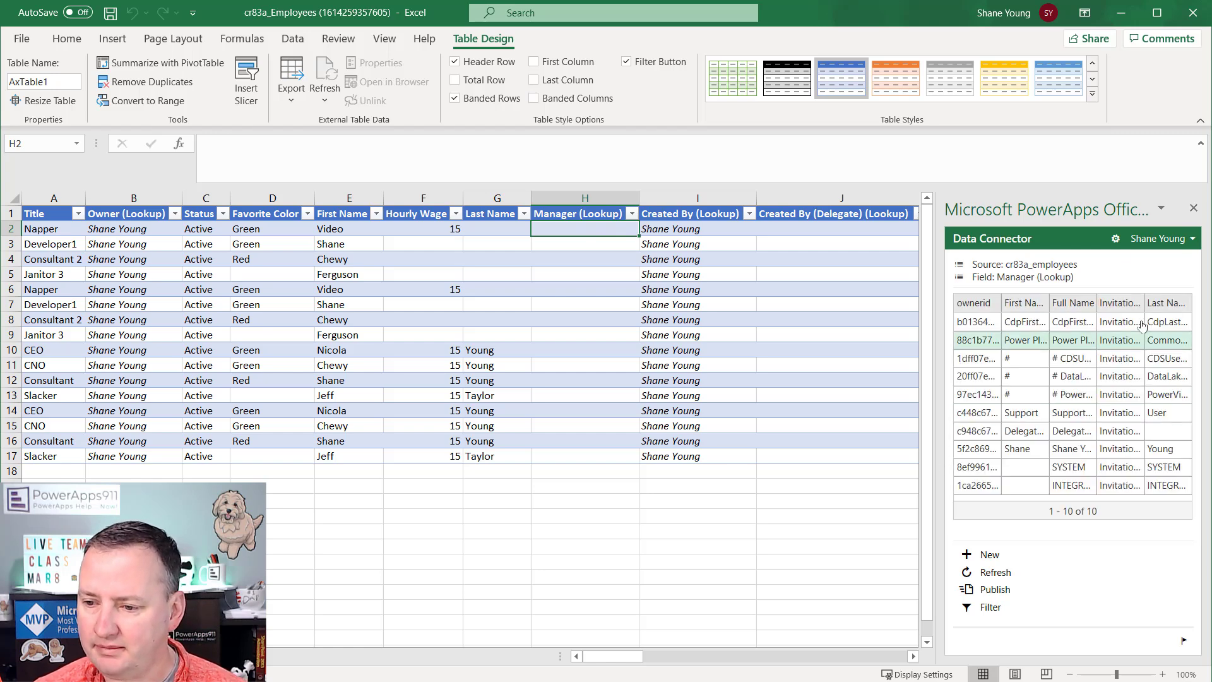
left_click(1025, 453)
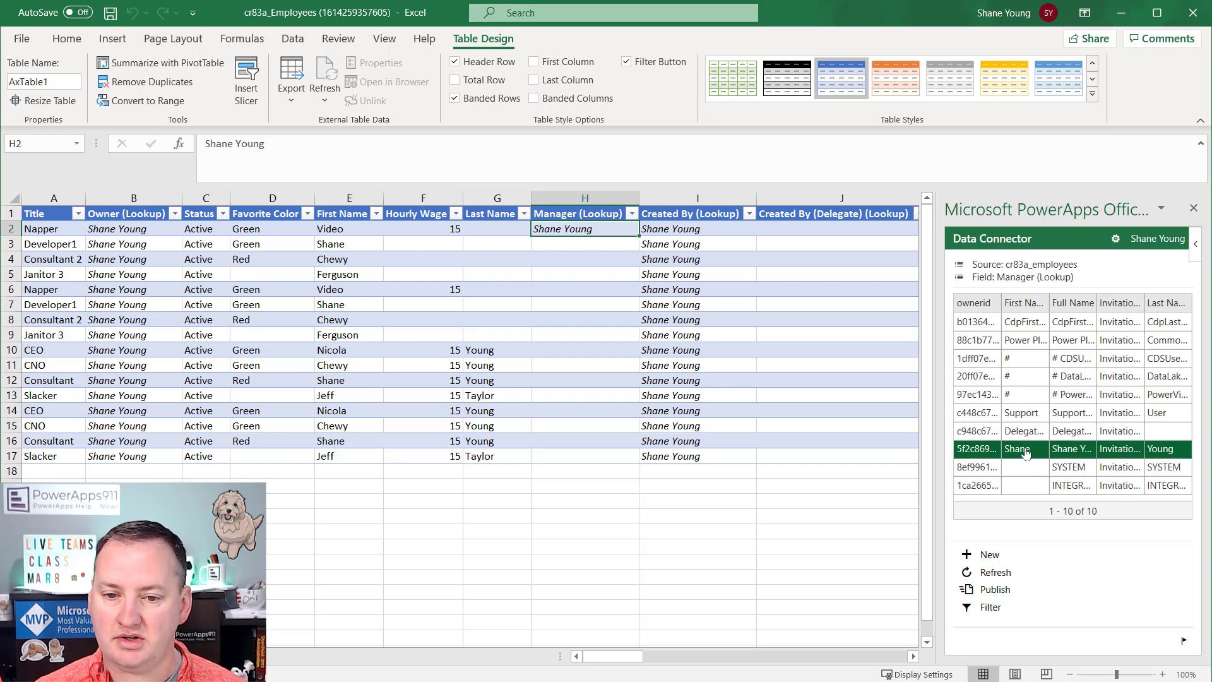
left_click(597, 248)
- Fill the row 2 Manager (Lookup) value down through row 17, publish the changes and refresh the data
left_click(610, 231)
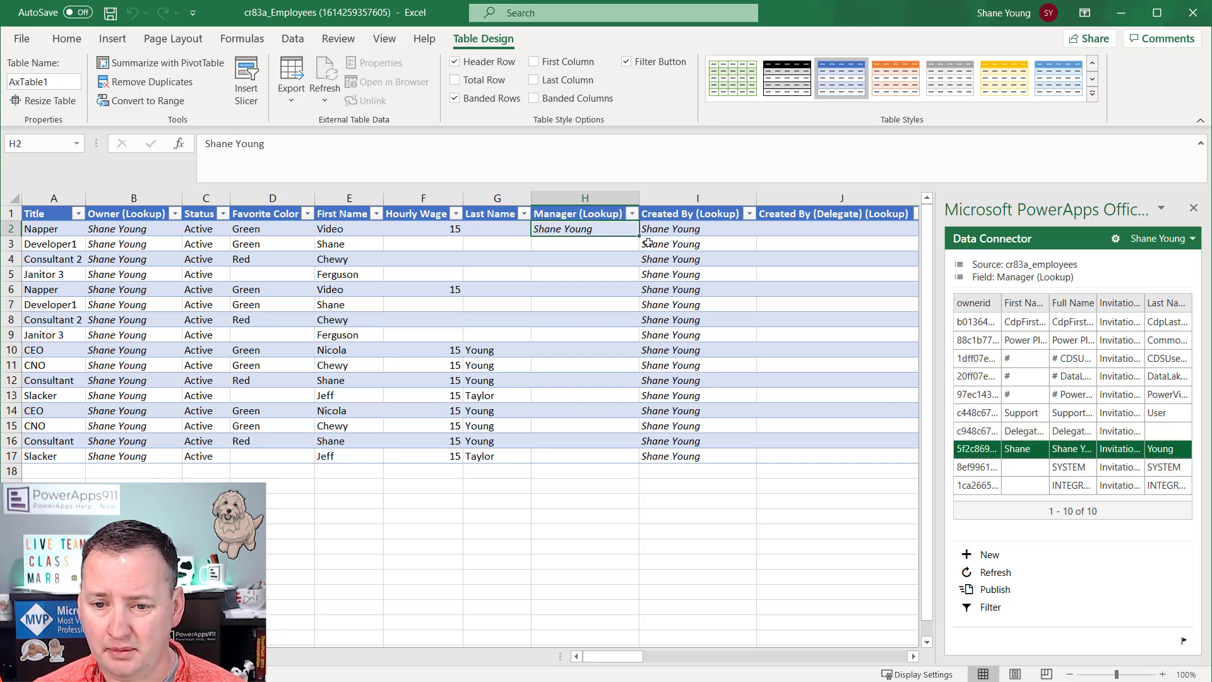
left_click_drag(638, 235, 625, 463)
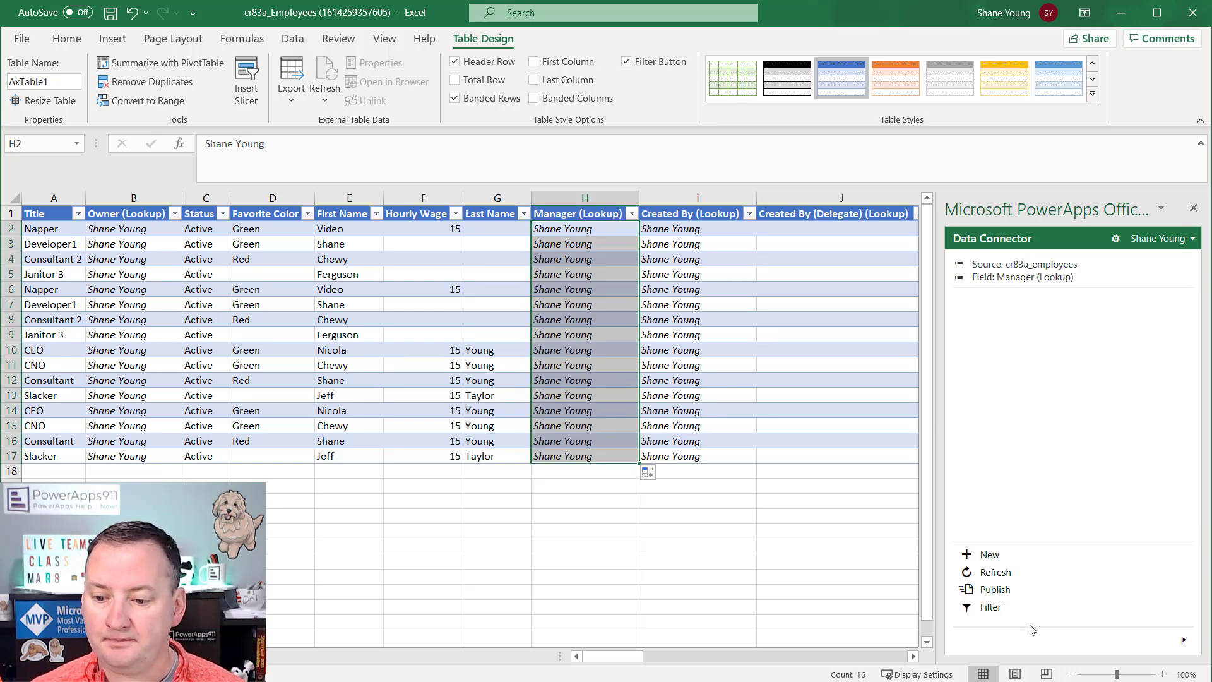
left_click(1001, 590)
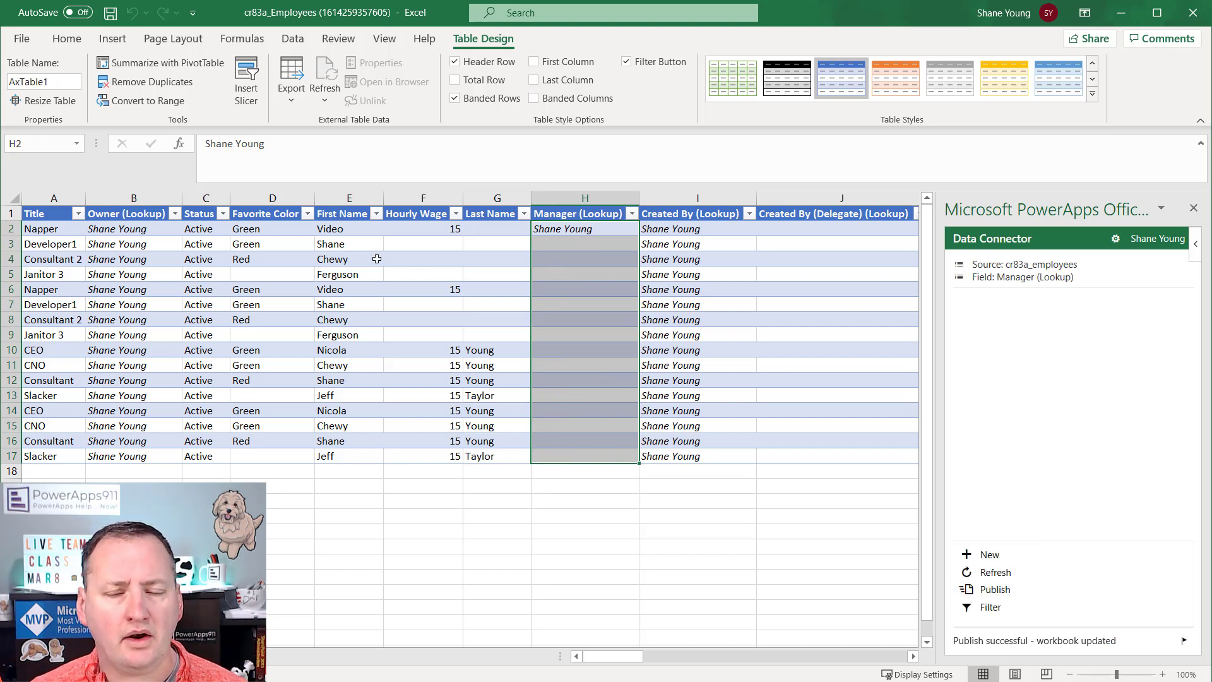
left_click(994, 575)
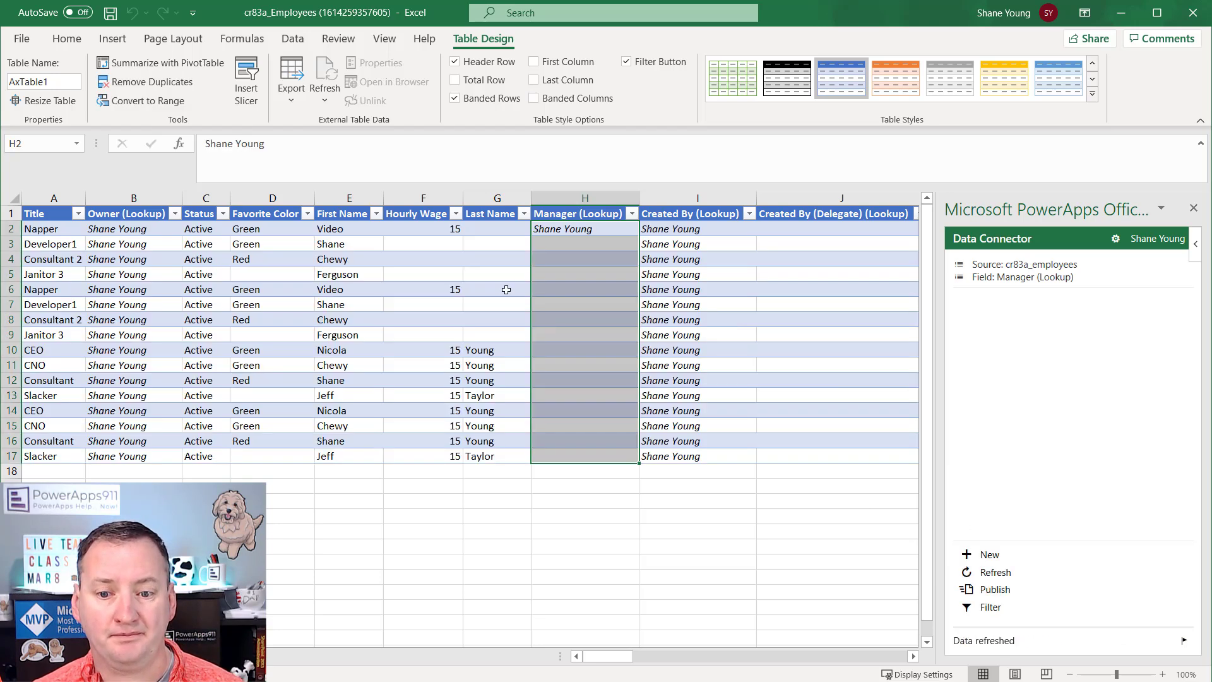
- Fill the manager ID in AA2 down the Manager column through row 17, publish, and check the Manager (Lookup) column
left_click(583, 230)
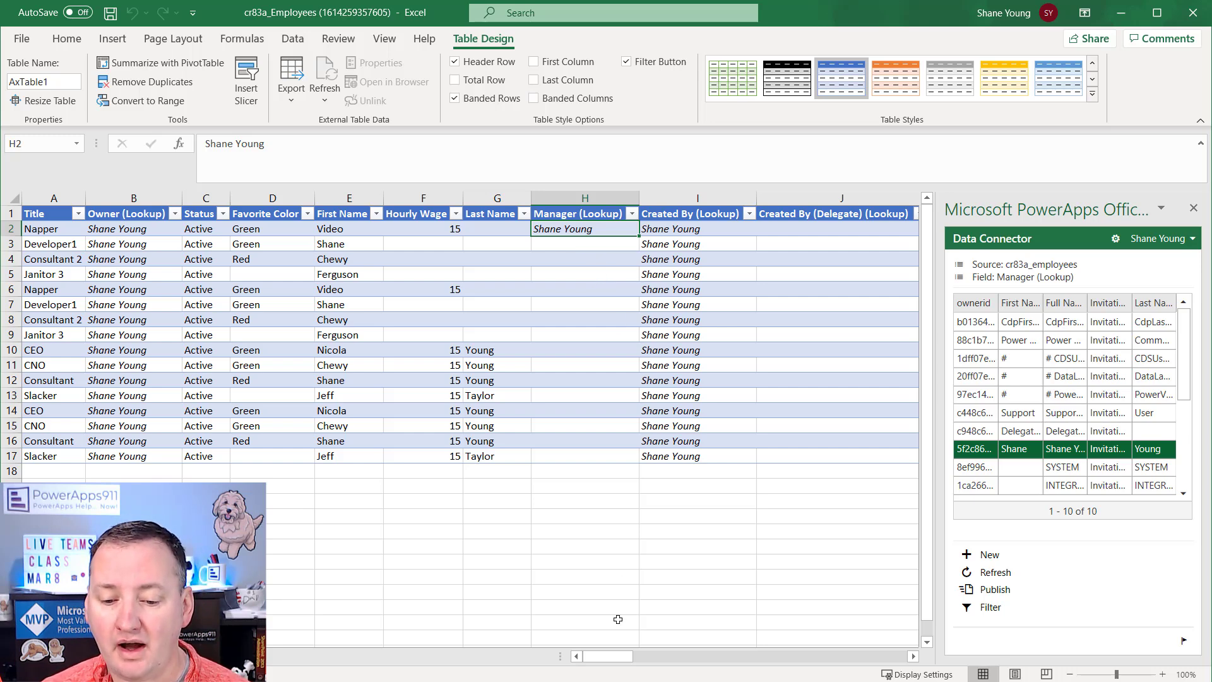
left_click_drag(614, 656, 862, 638)
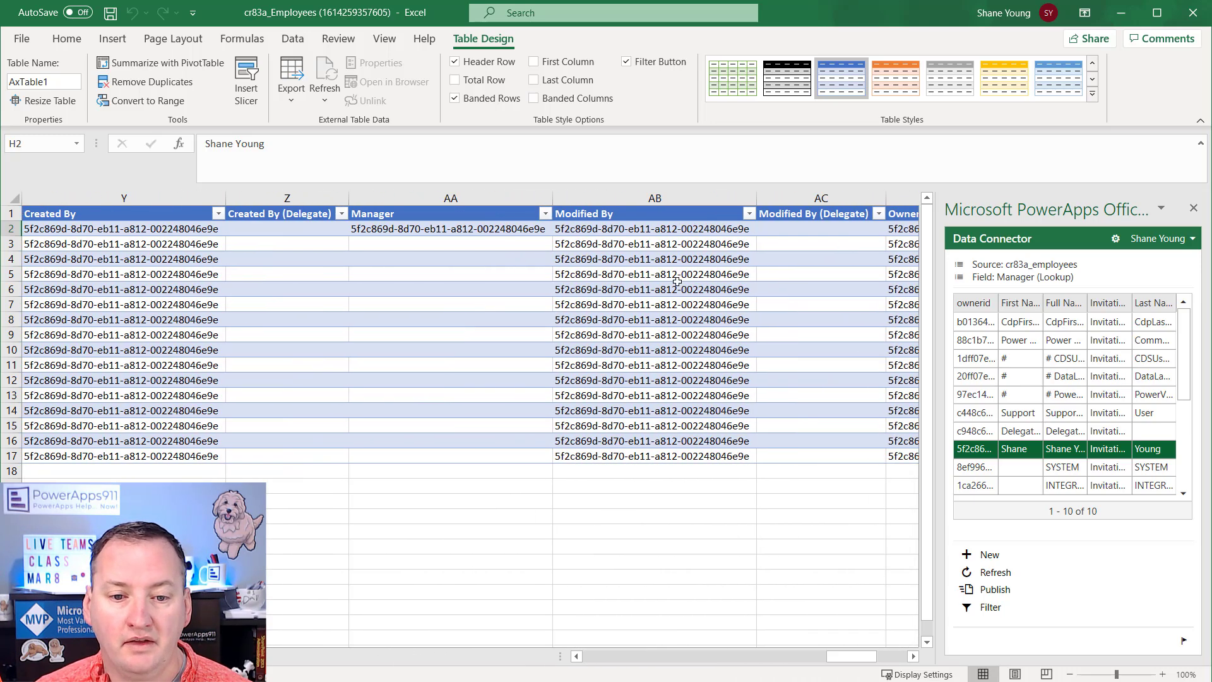
left_click(463, 231)
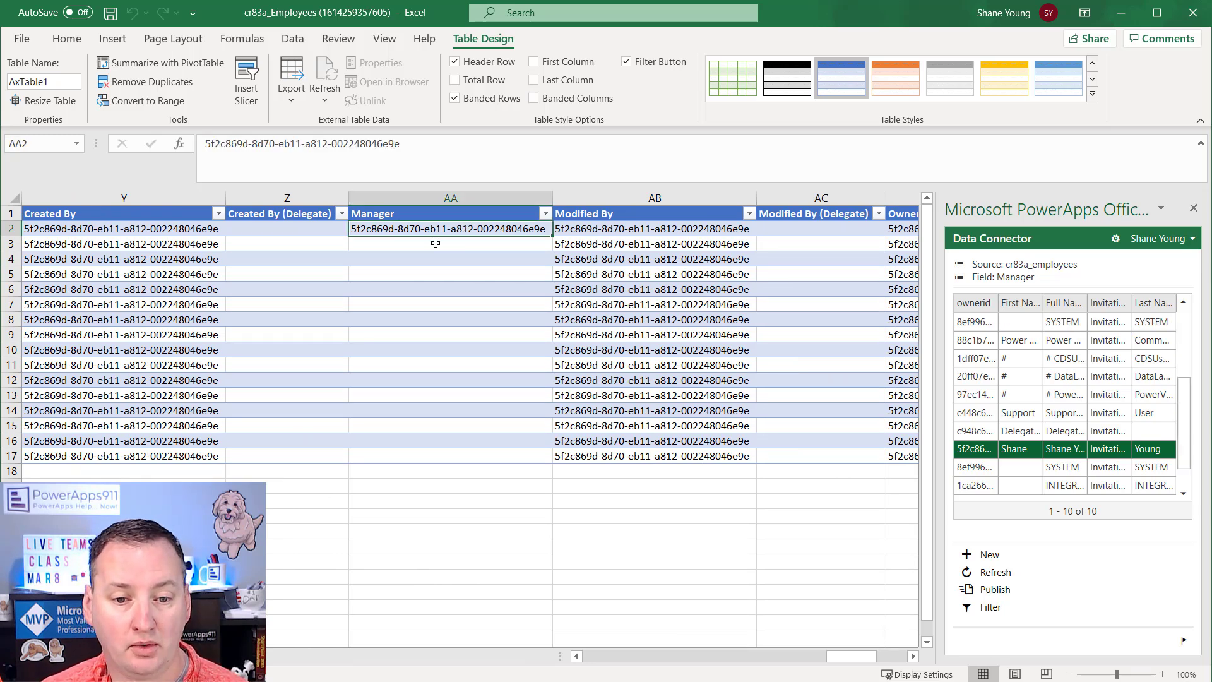
left_click_drag(548, 235, 544, 471)
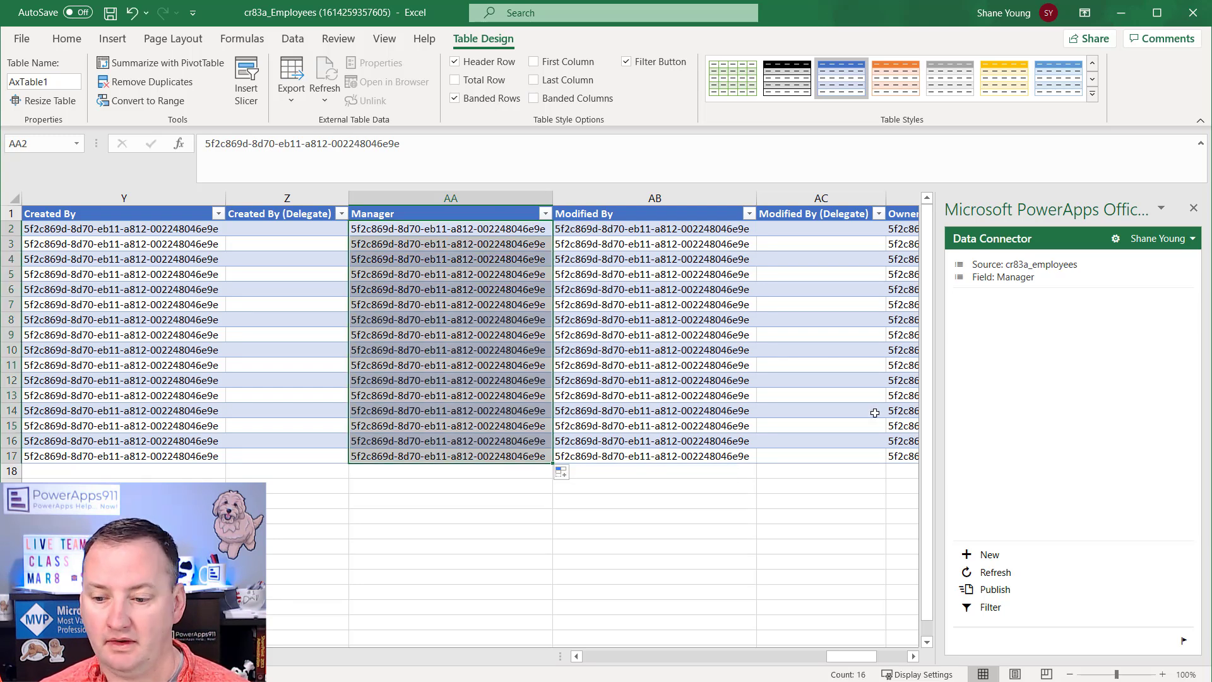
left_click(994, 589)
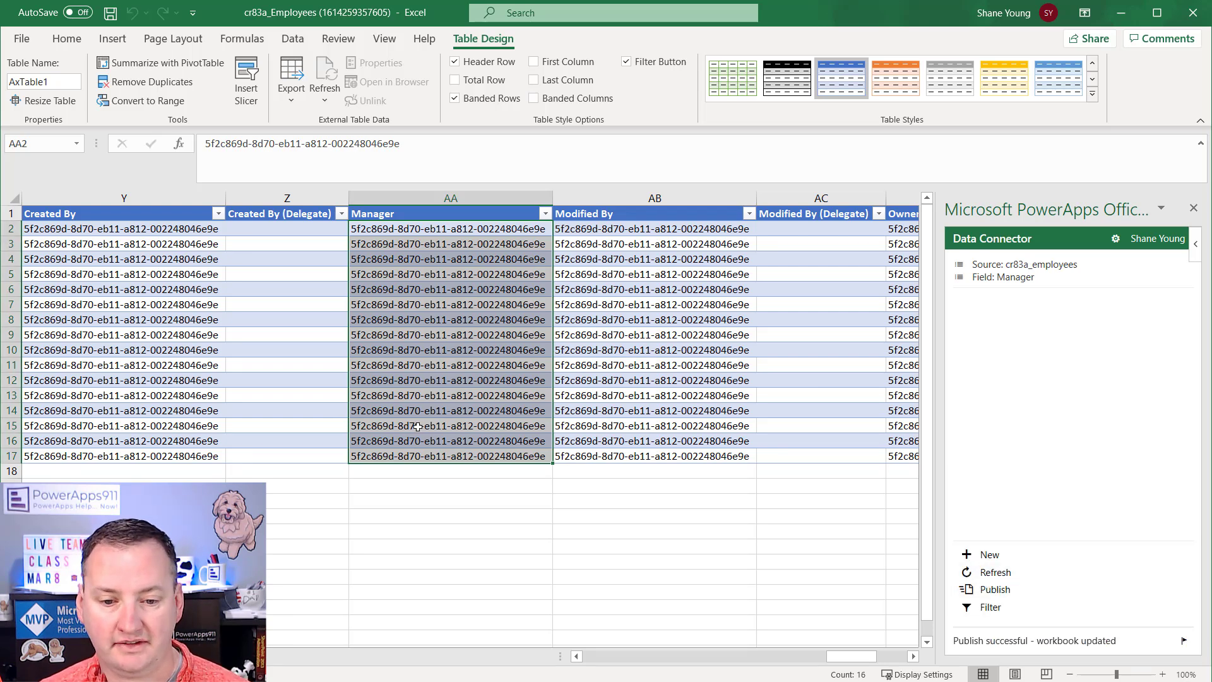
left_click(627, 657)
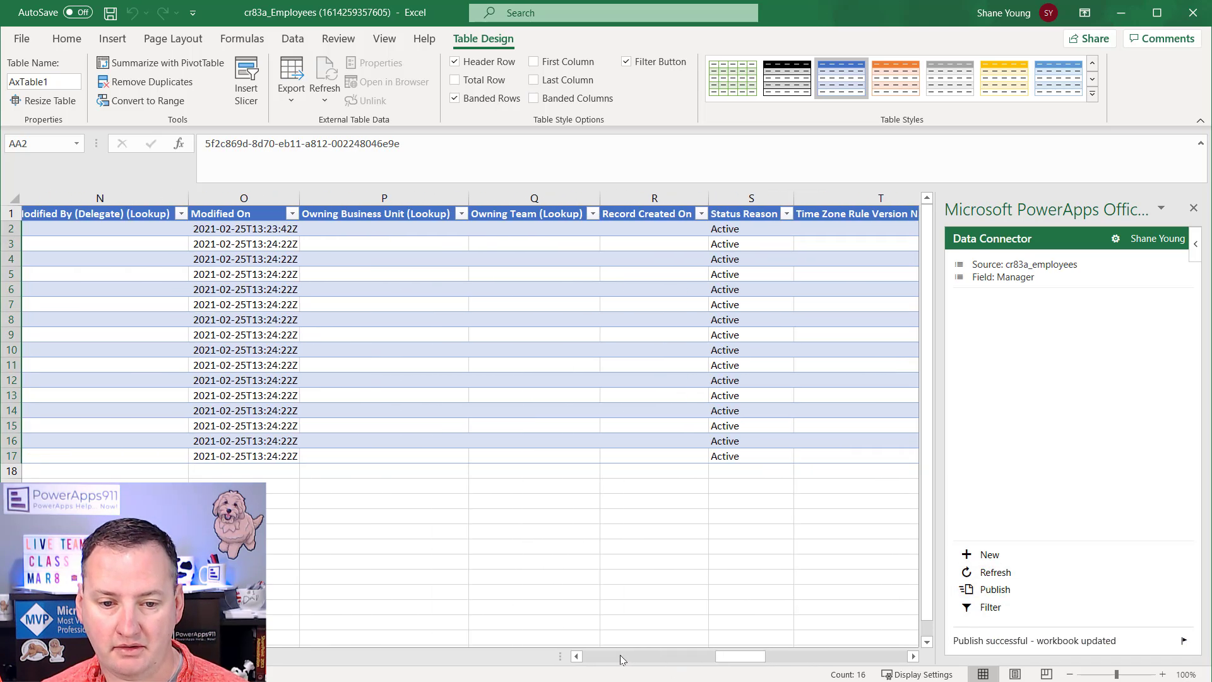
left_click(661, 656)
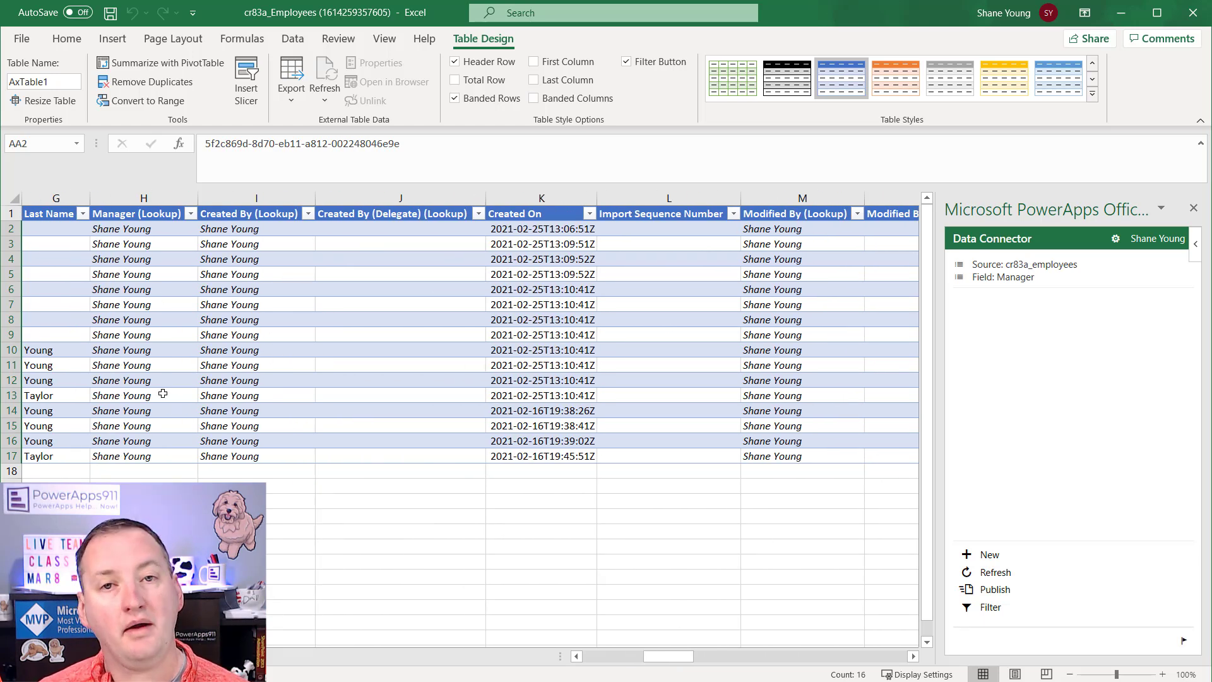
- Change the Manager (Lookup) value in row 3 to Support User
left_click(151, 245)
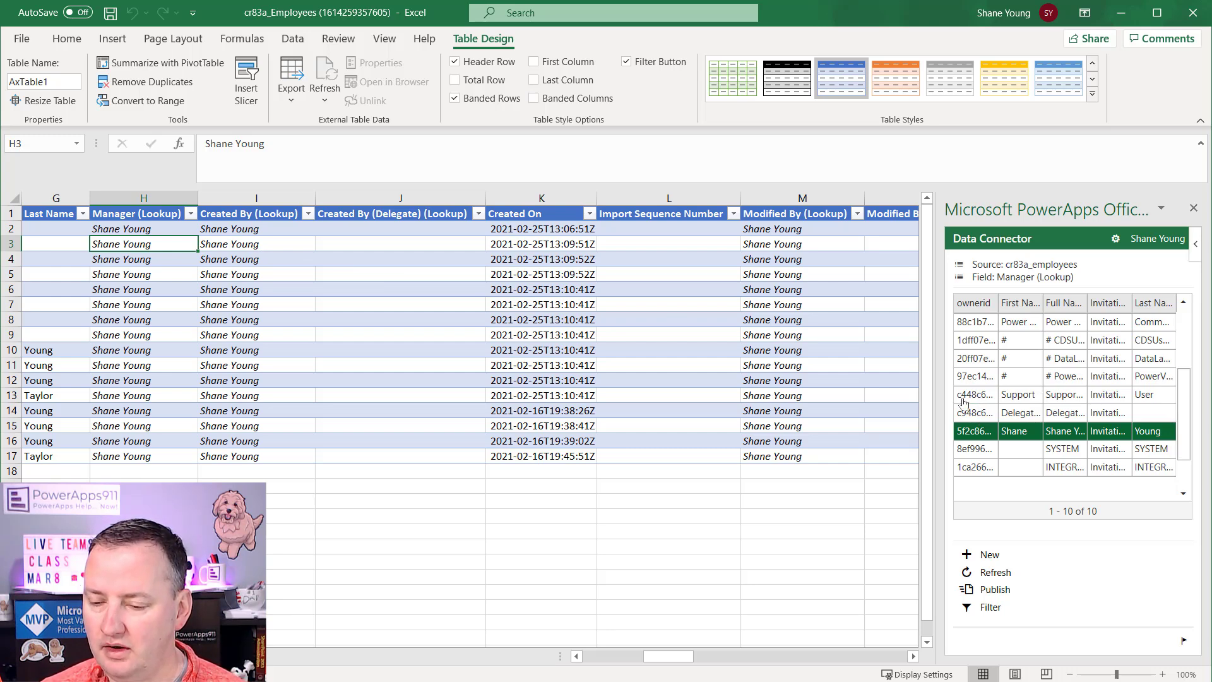
left_click(148, 266)
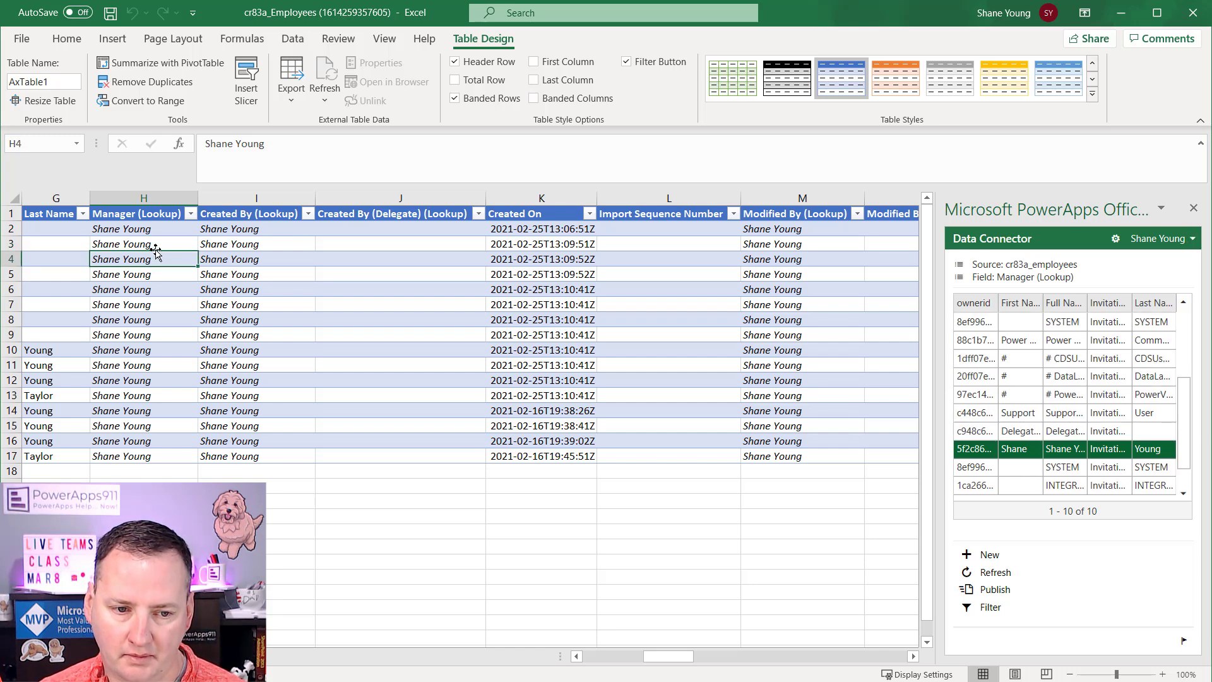
left_click(172, 243)
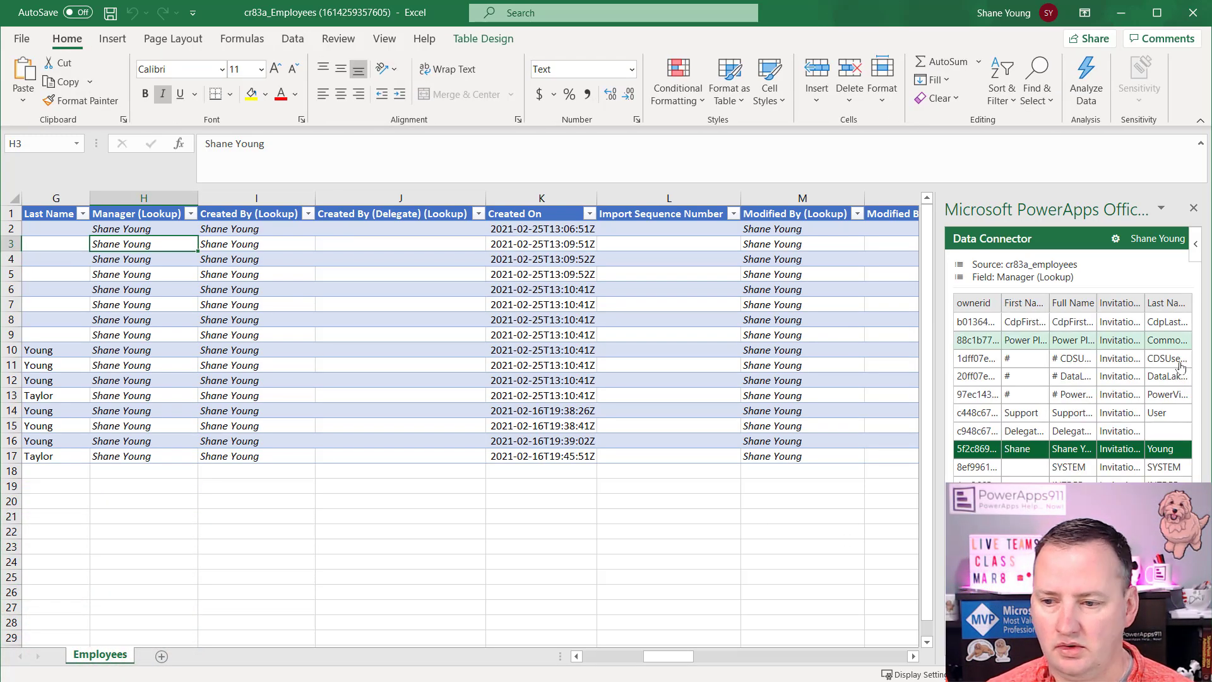
left_click(1030, 414)
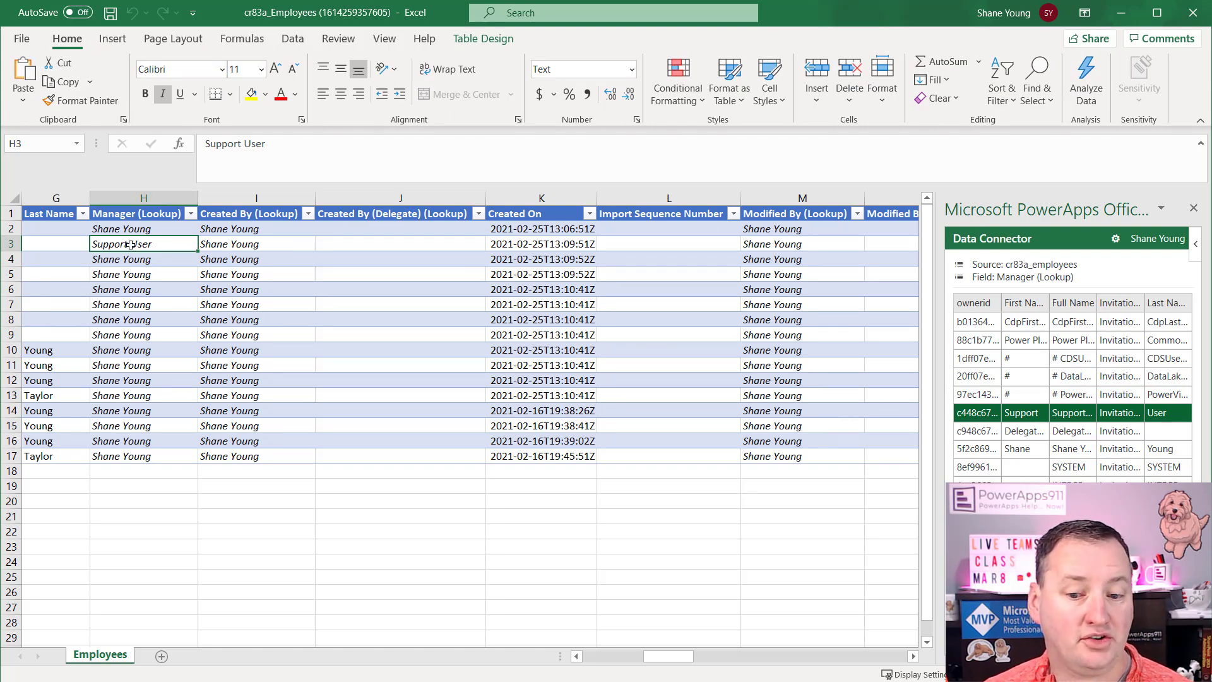
- Copy the Support User manager ID from AA3 into AA5, AA7, AA9, AA11, AA13, AA15 and AA17, and check the Manager (Lookup) column
left_click_drag(681, 657, 852, 654)
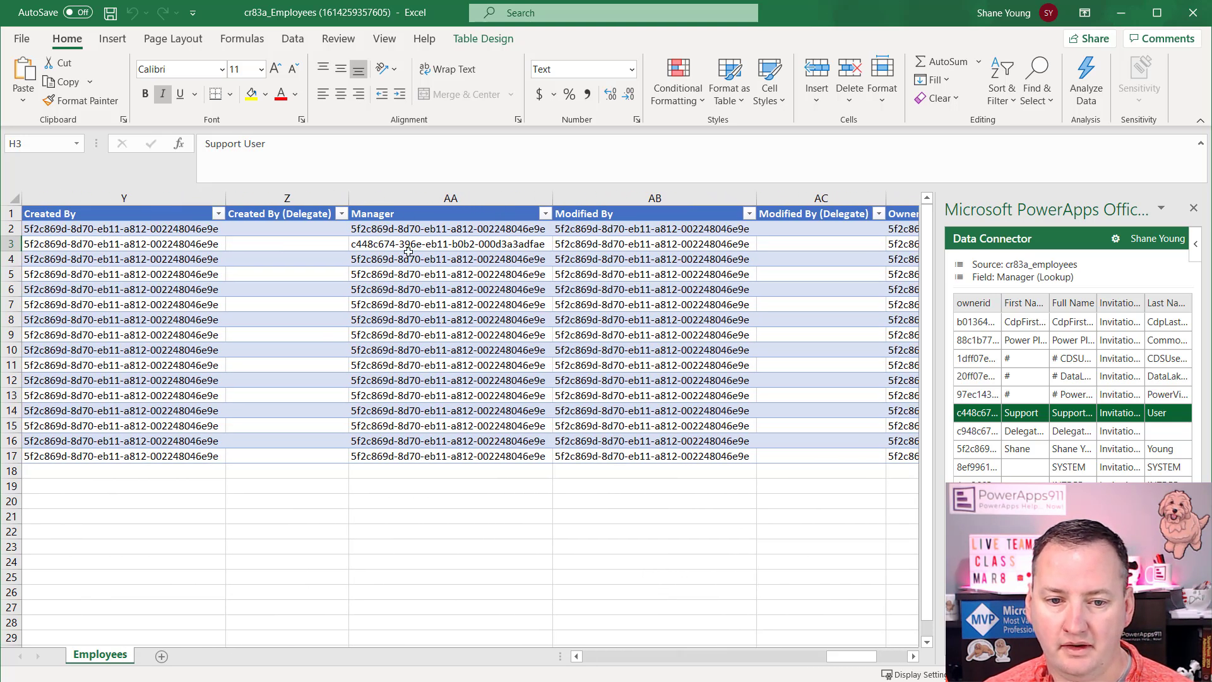
left_click(435, 245)
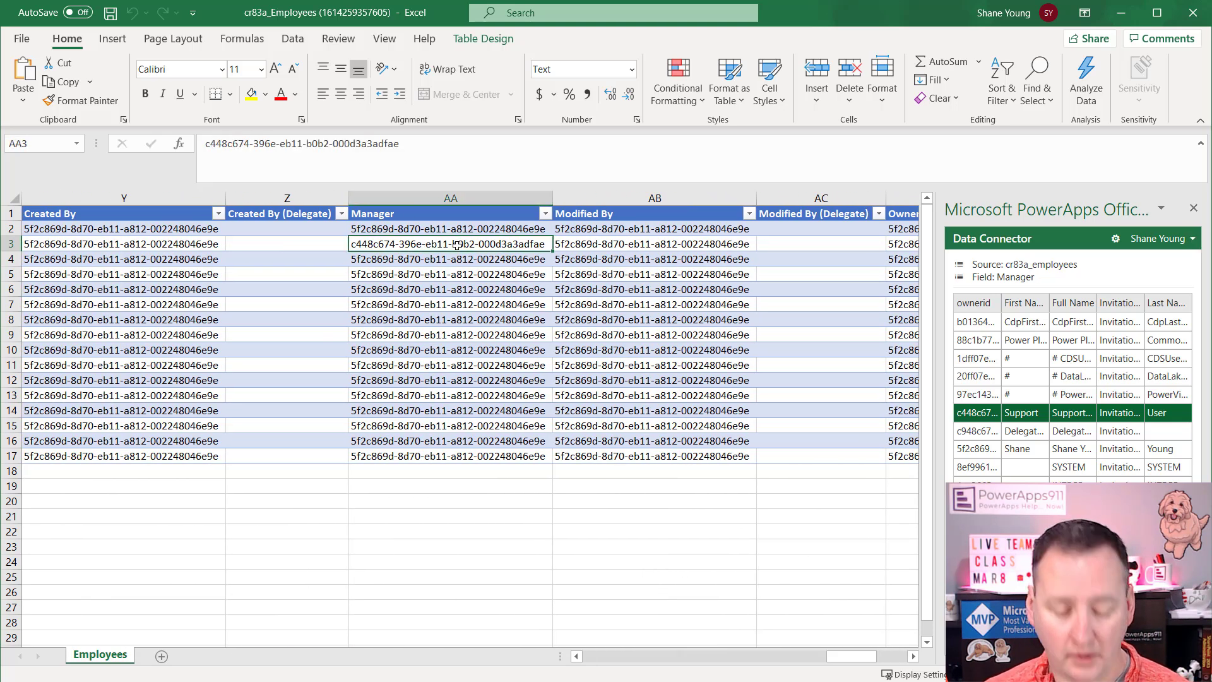
key("ctrl+c")
left_click(442, 274)
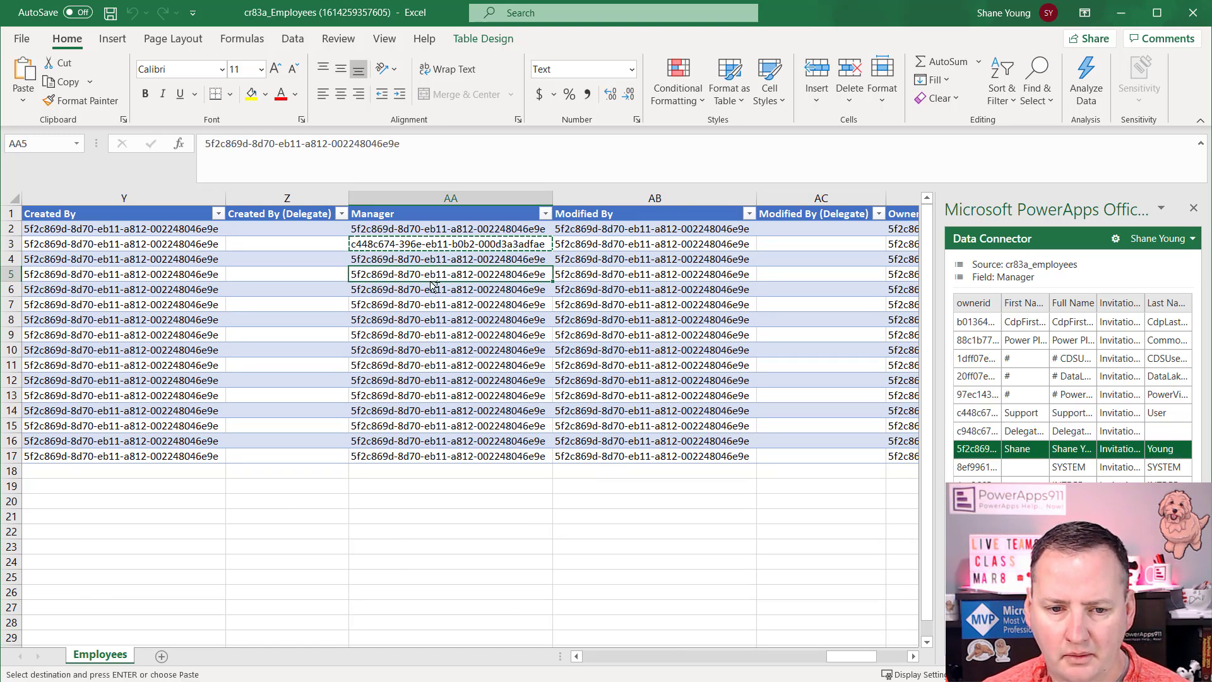
key("ctrl+v")
left_click(421, 305)
key("ctrl+v")
left_click(423, 335)
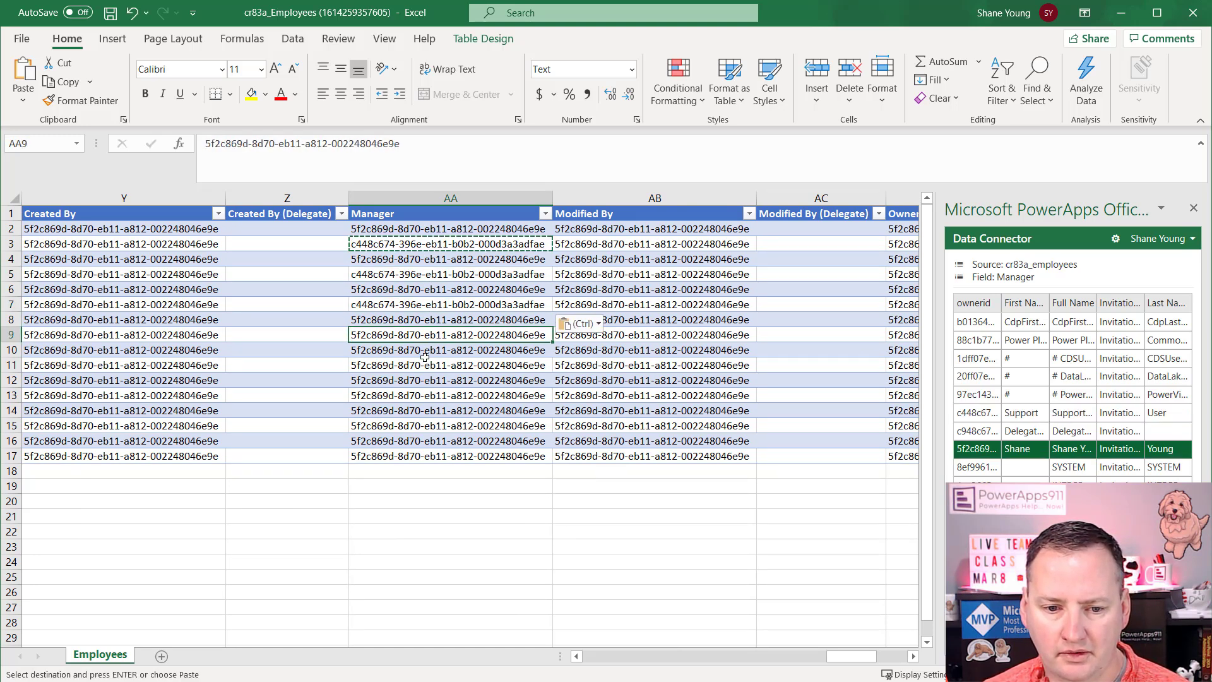
key("ctrl+v")
left_click(422, 367)
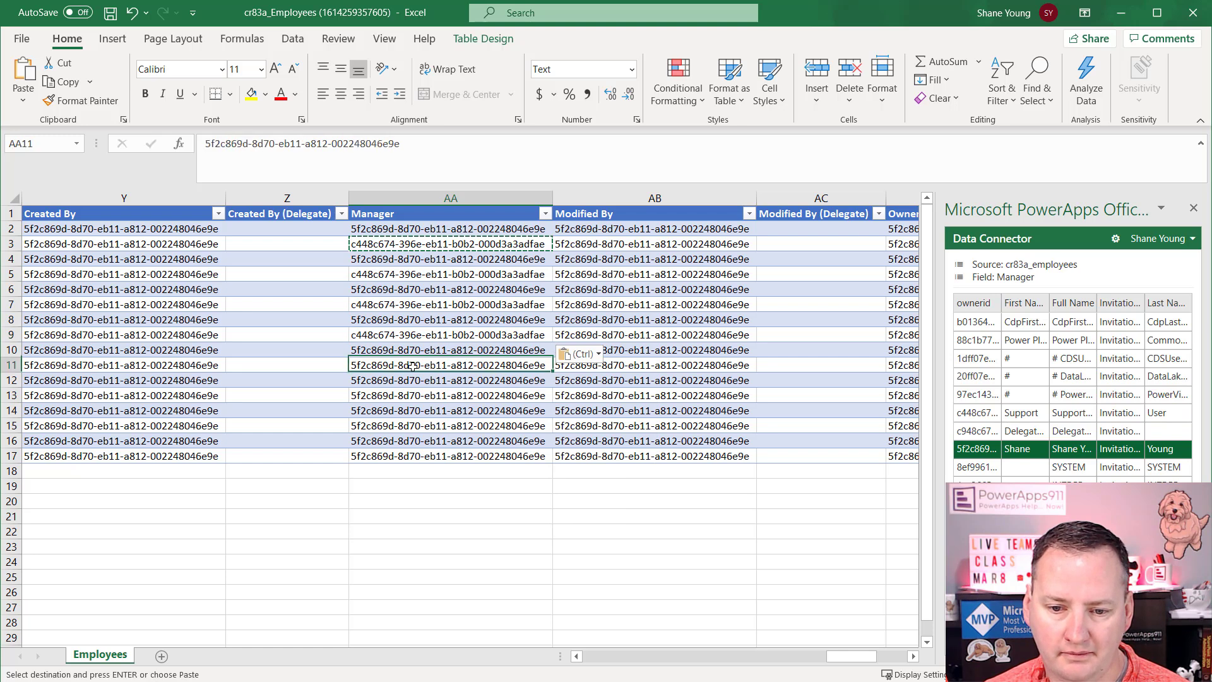
key("ctrl+v")
left_click(412, 397)
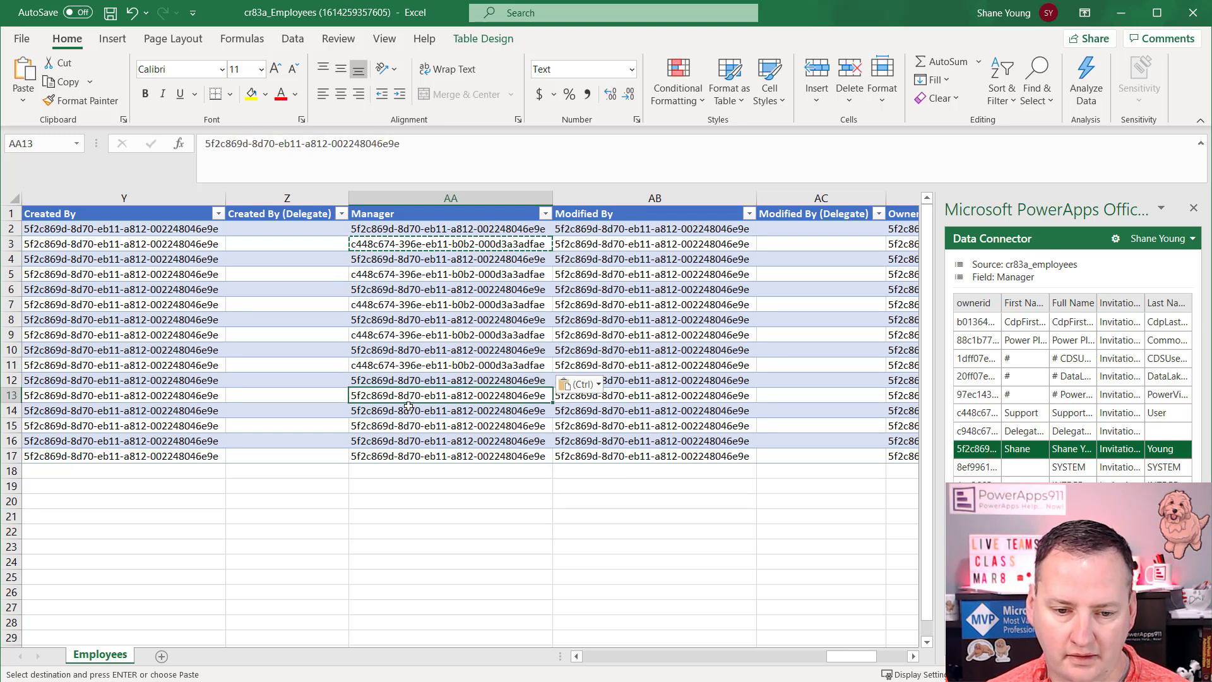
key("ctrl+v")
left_click(402, 427)
key("ctrl+v")
left_click(402, 456)
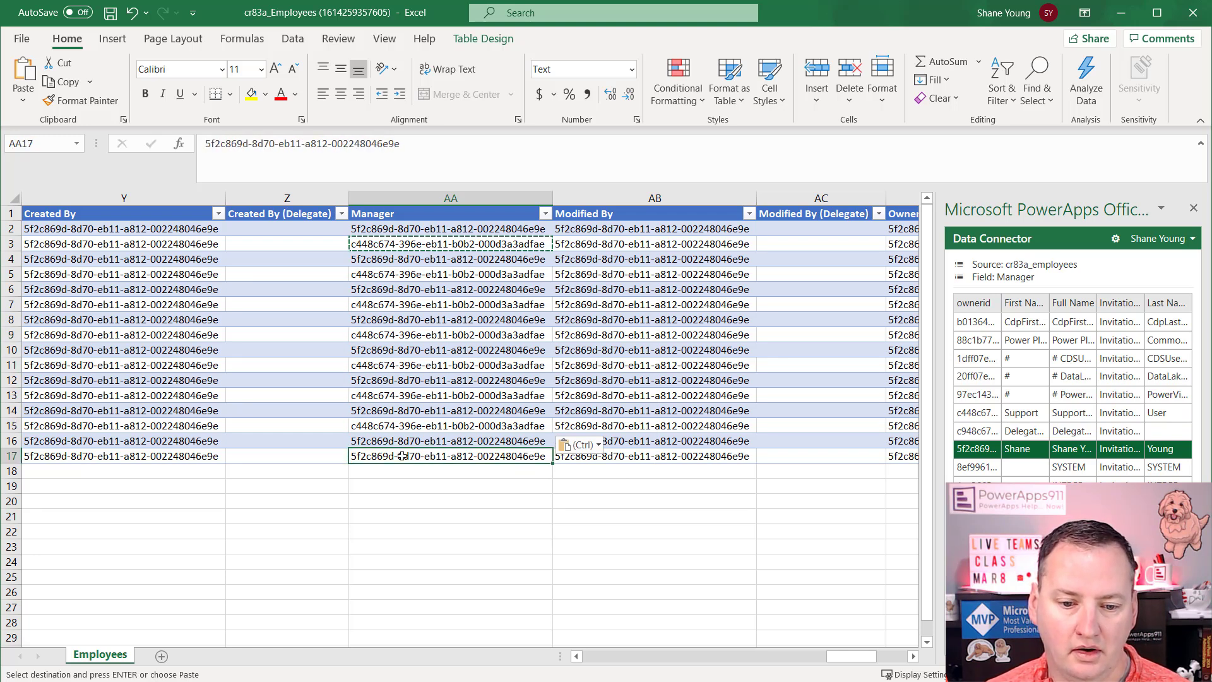
key("ctrl+v")
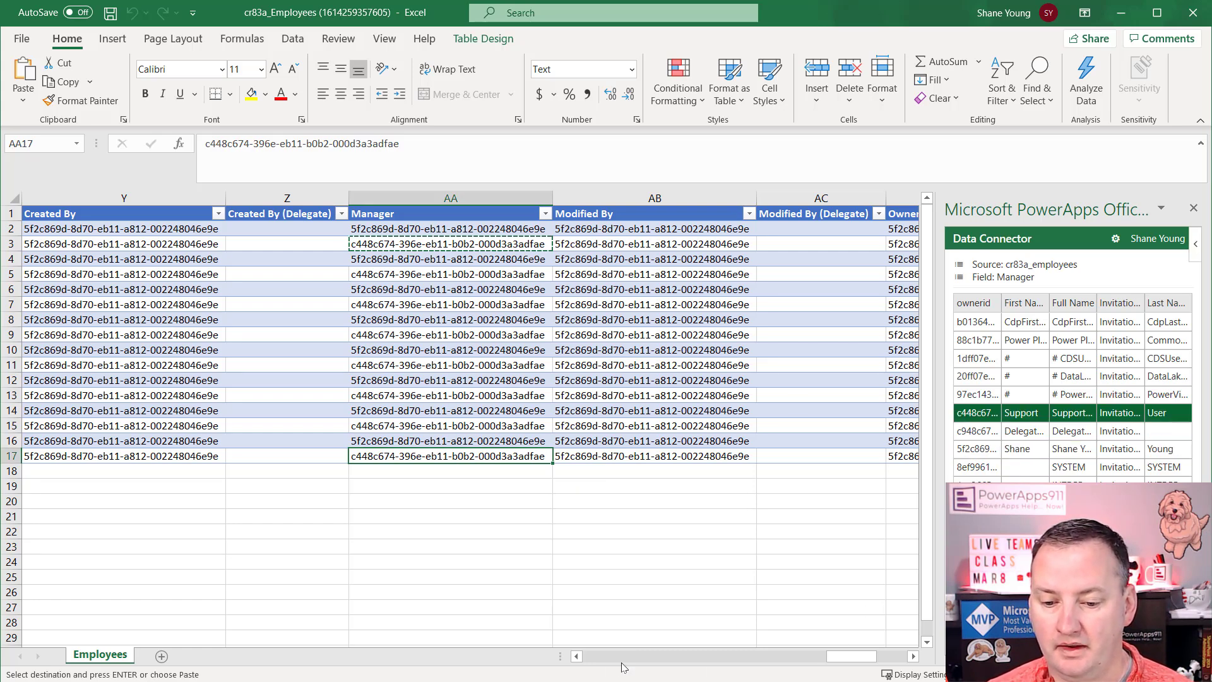
left_click(602, 660)
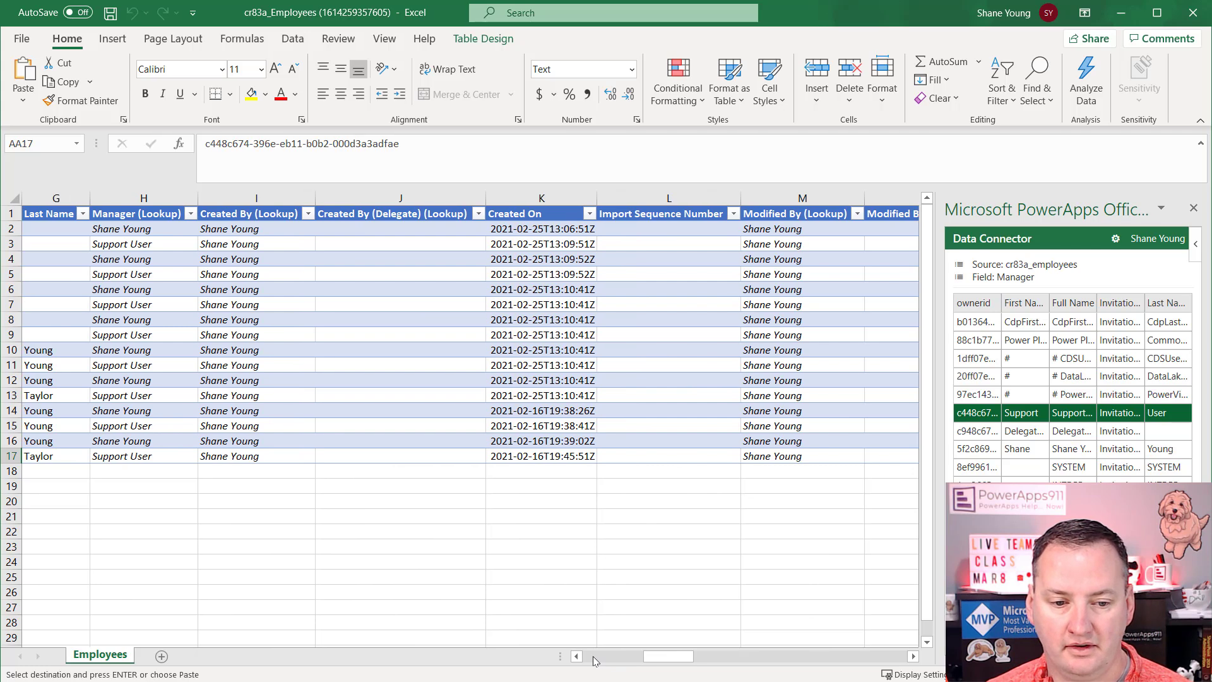